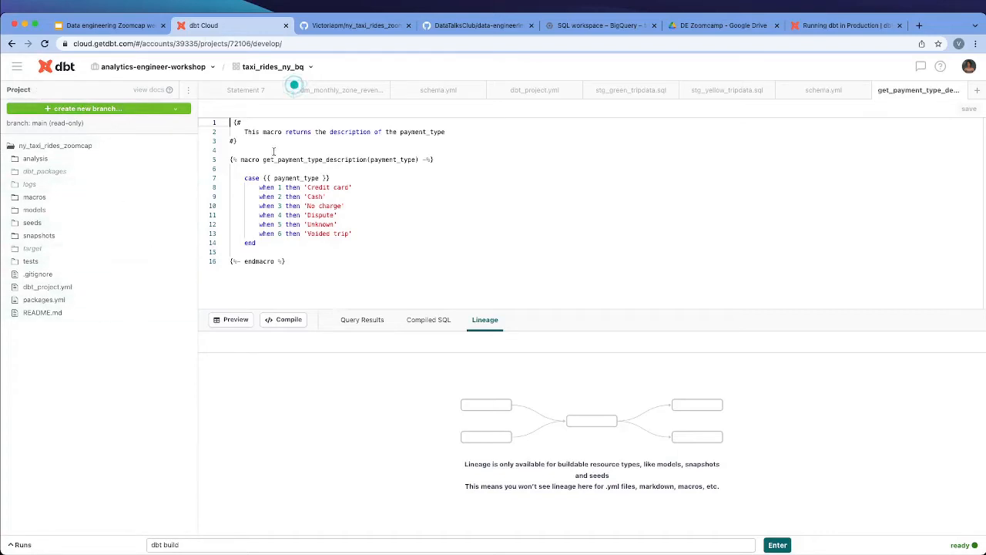
# Look over the ny_taxi_rides_zoomcap repository and the week_4_analytics_engineering folder on GitHub, and return to dbt Cloud
pyautogui.click(335, 26)
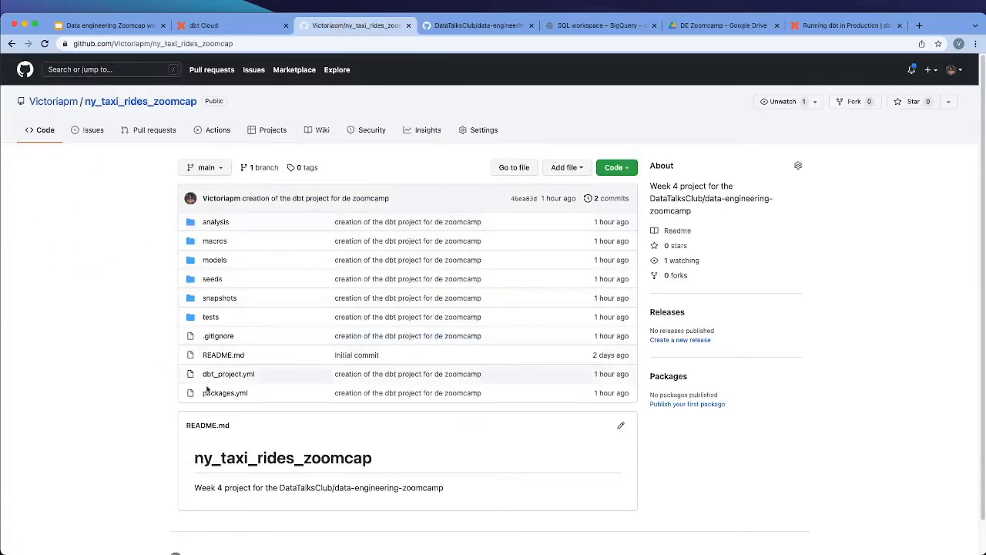
pyautogui.click(455, 26)
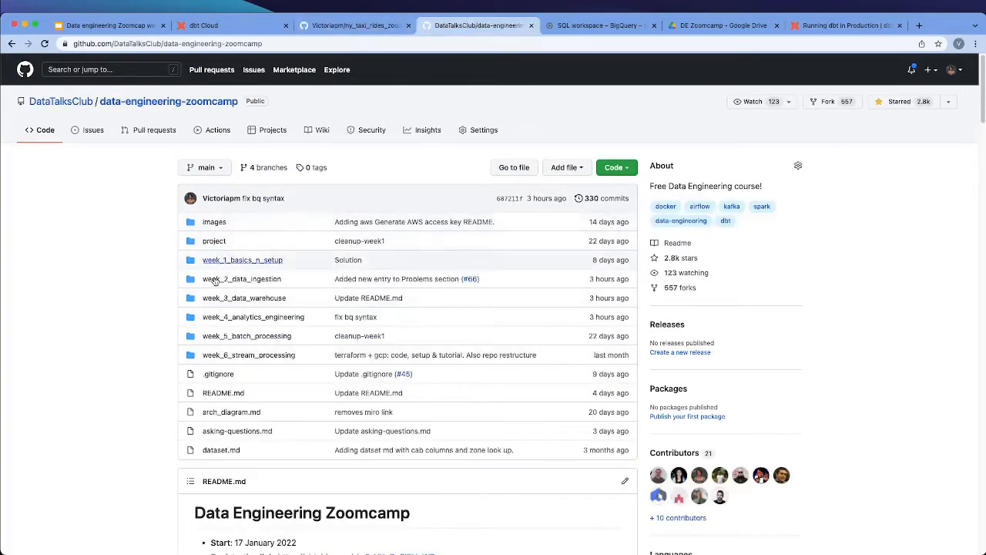
pyautogui.click(261, 318)
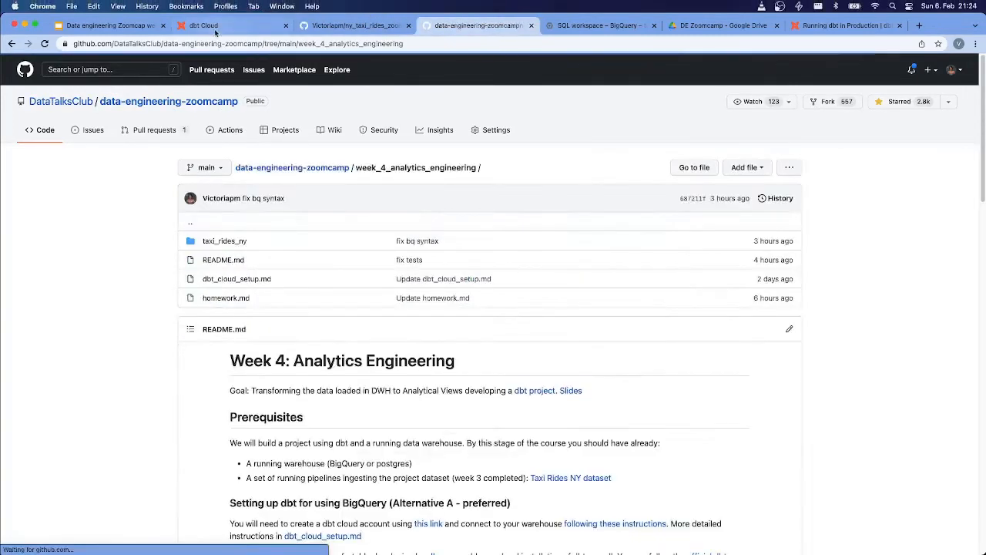
pyautogui.click(216, 30)
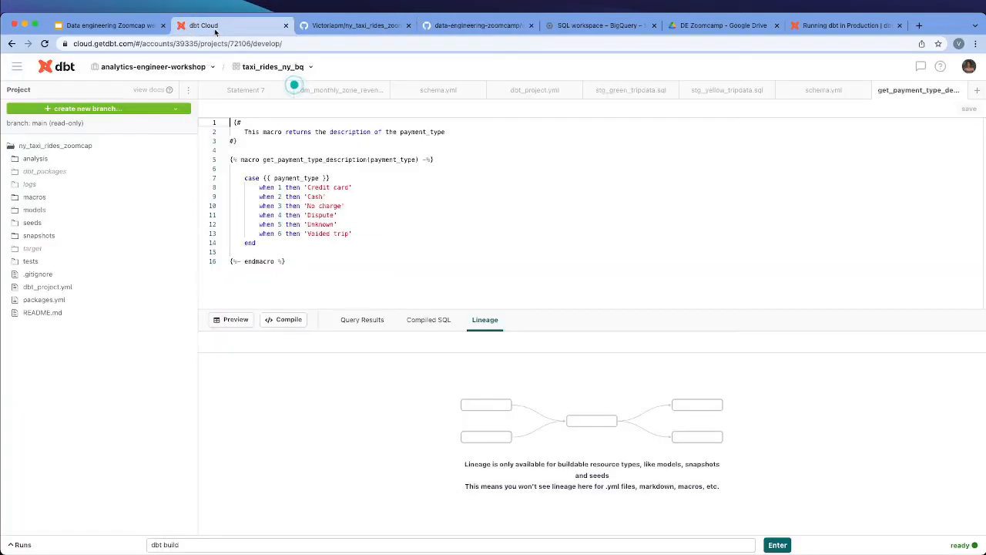
# Check the project's current branch and view the other available git actions
pyautogui.moveTo(7, 123); pyautogui.dragTo(96, 130)
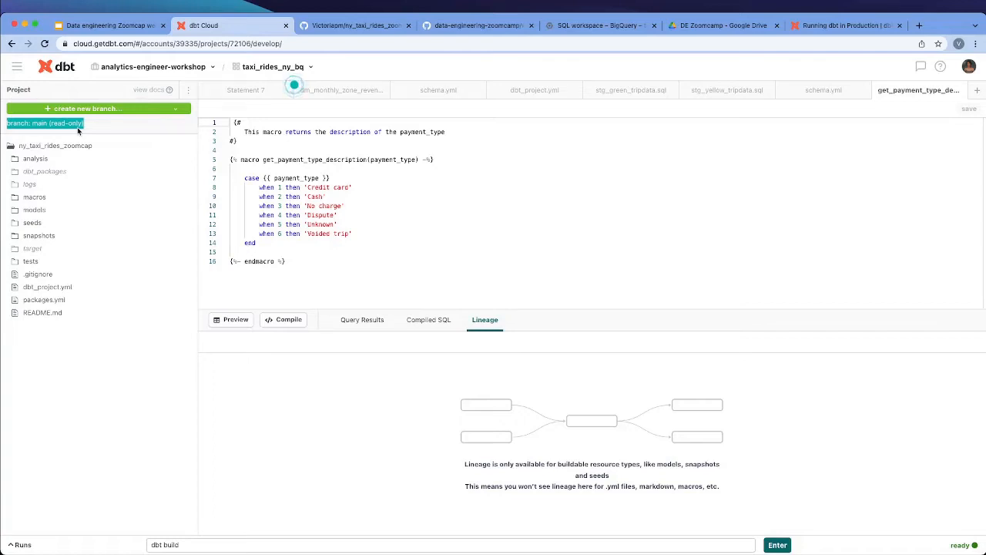
pyautogui.click(134, 123)
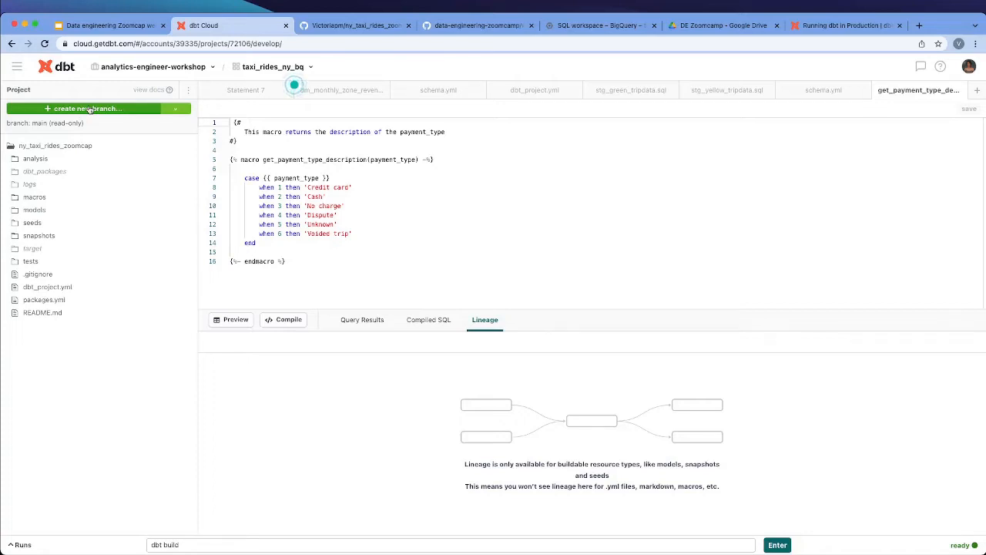
pyautogui.click(185, 109)
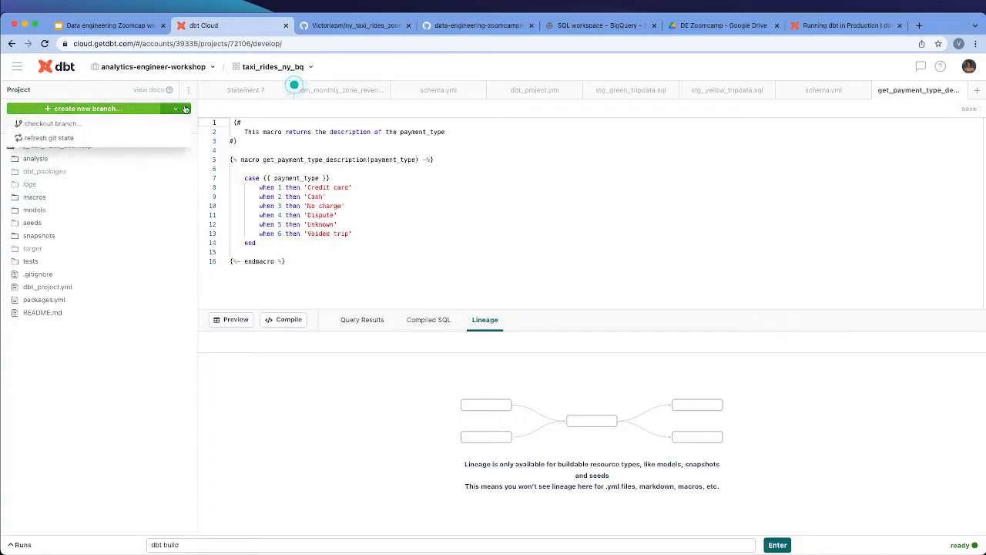
pyautogui.click(312, 179)
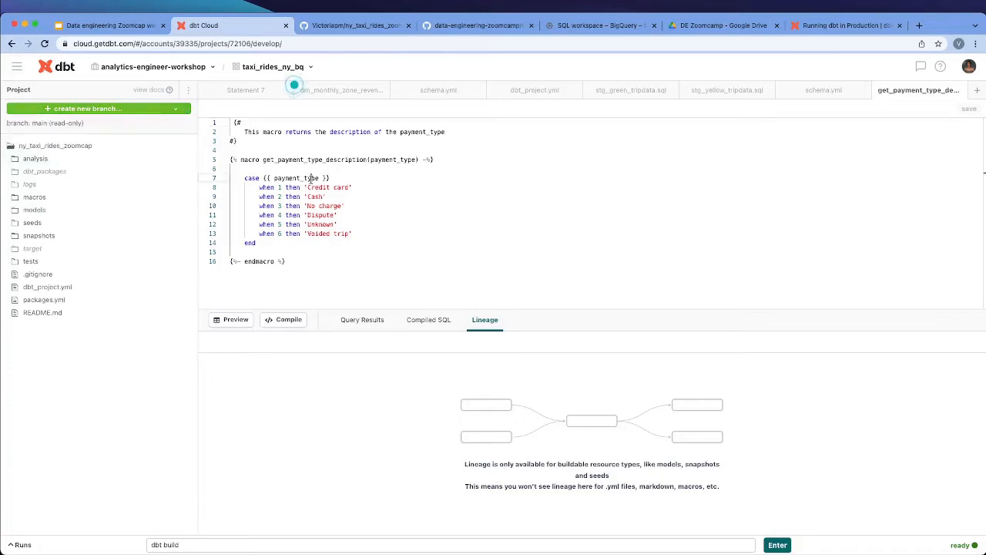
# Review the settings of the project's Development environment and return to the environments list
pyautogui.click(17, 67)
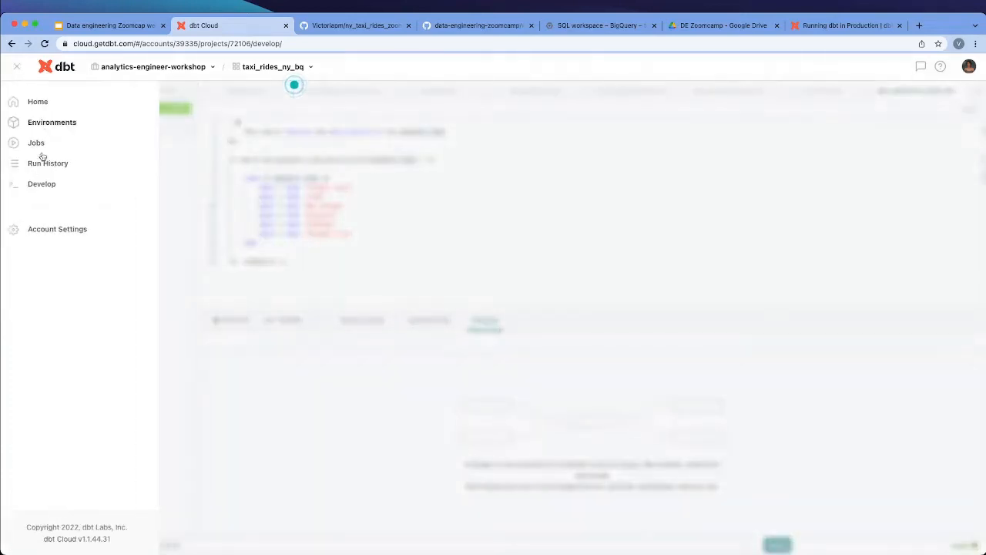
pyautogui.click(55, 123)
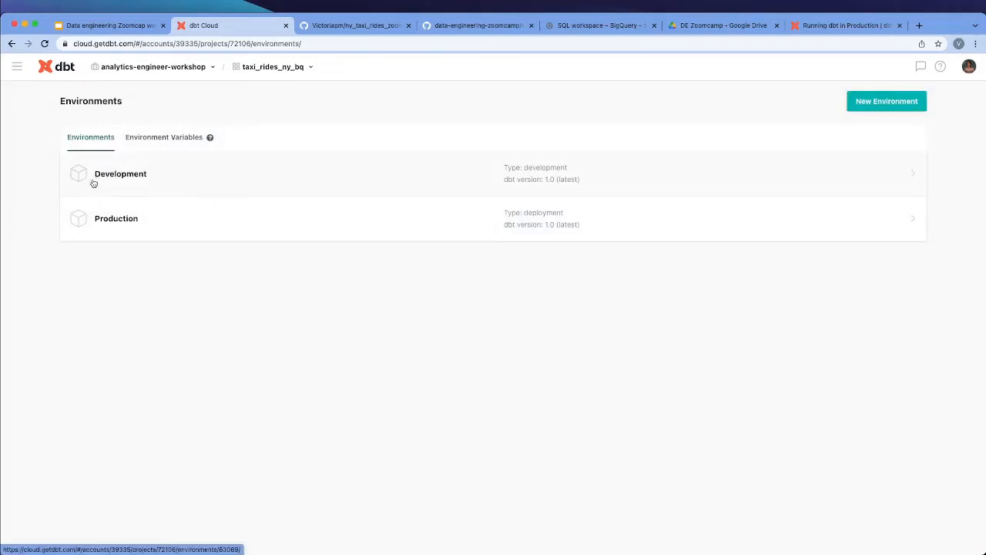
pyautogui.click(889, 172)
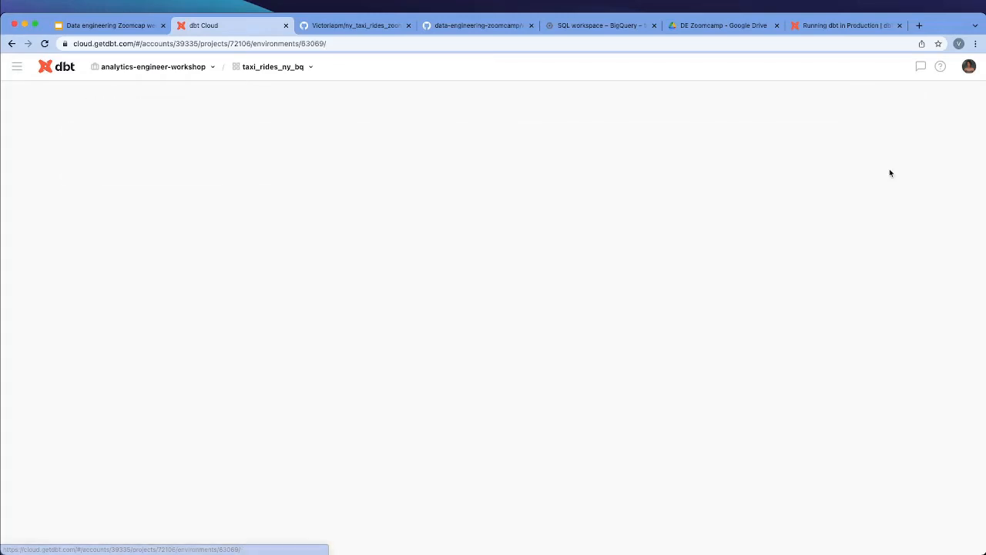
pyautogui.click(908, 106)
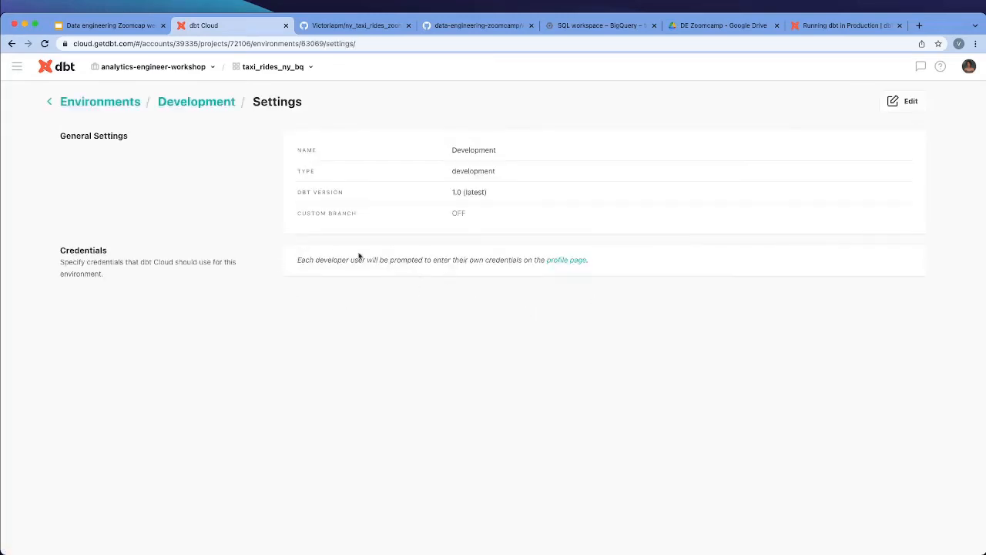
pyautogui.click(100, 101)
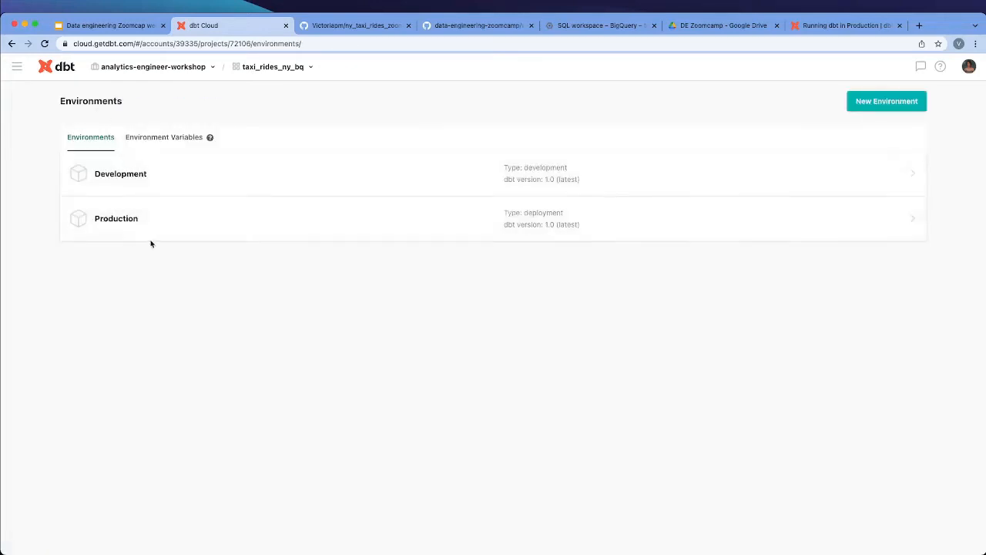
# Fill in a new environment named Porduction with type Deployment and dbt version 1.0 (latest)
pyautogui.click(879, 101)
pyautogui.doubleClick(483, 148)
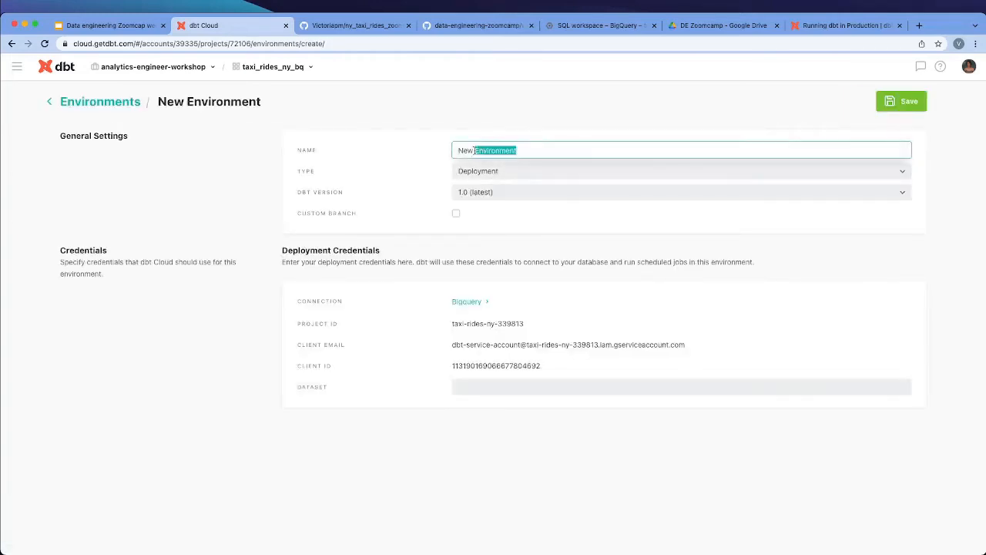
pyautogui.tripleClick(473, 150)
pyautogui.write('Porduction')
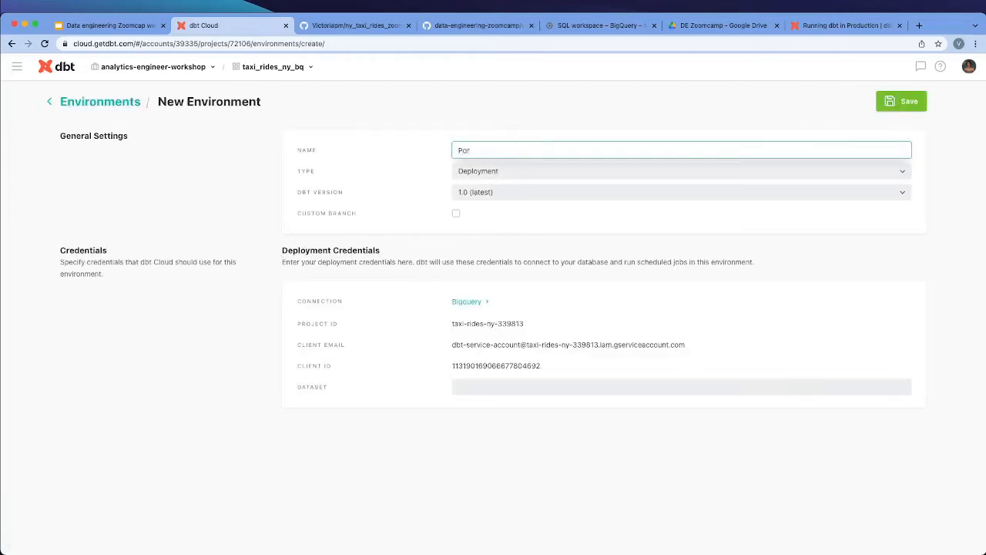
pyautogui.click(514, 170)
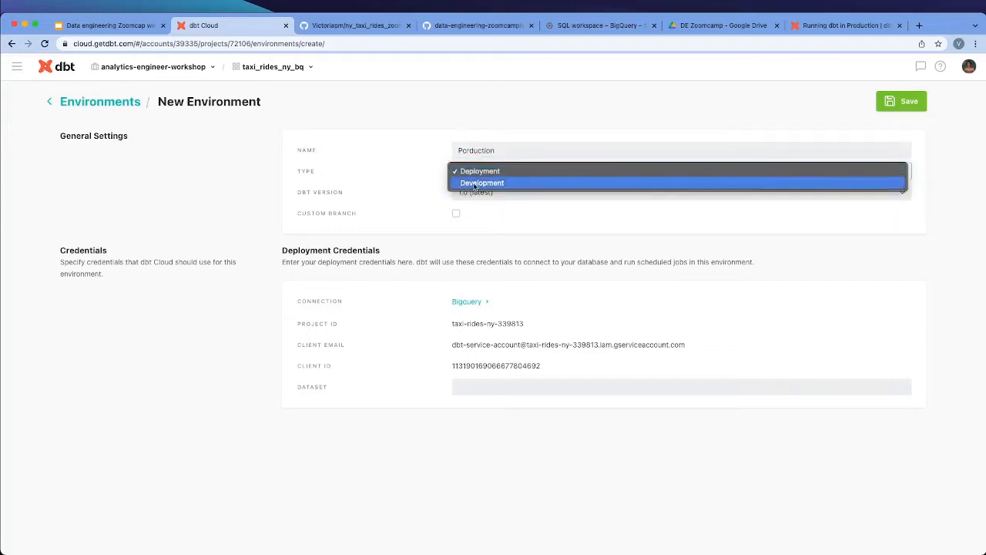
pyautogui.click(530, 249)
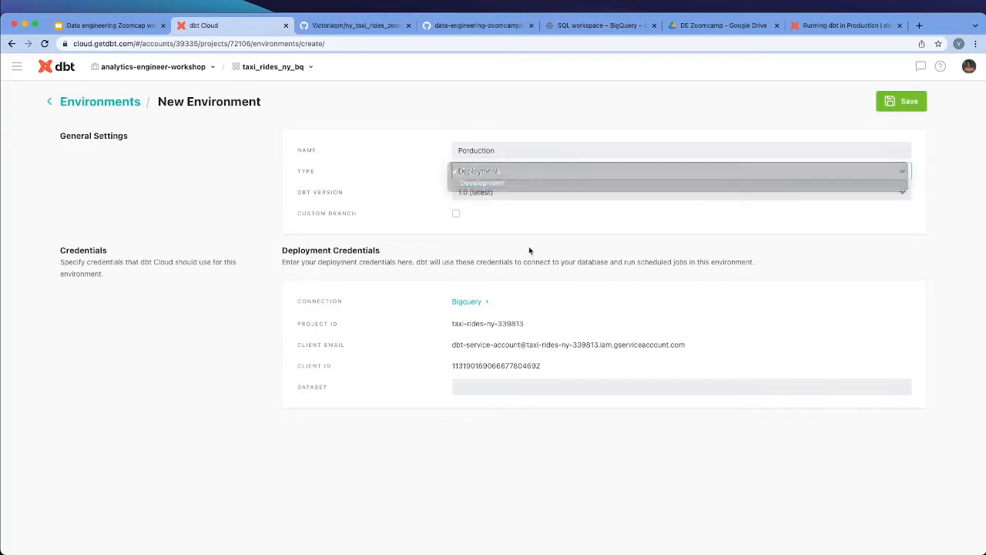
pyautogui.click(488, 194)
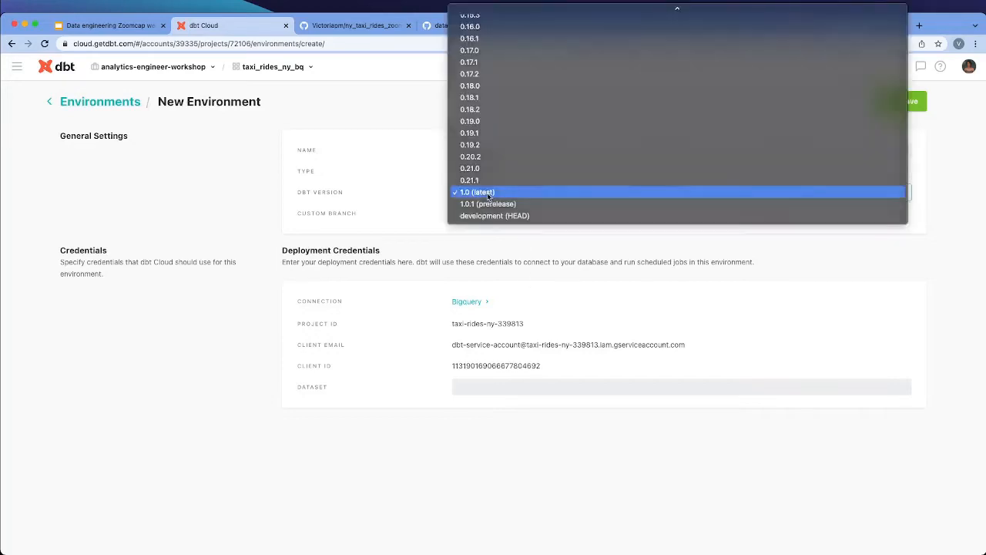
pyautogui.click(488, 192)
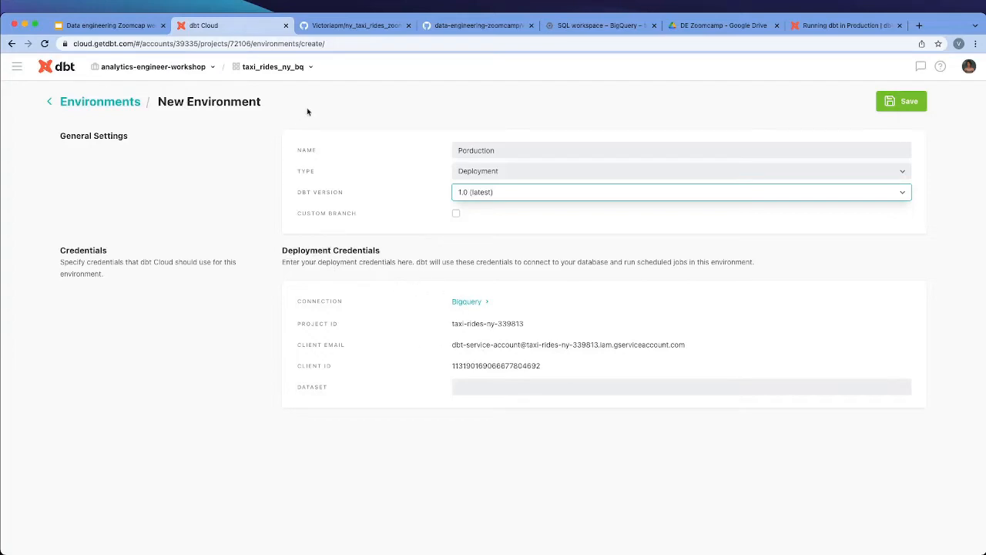
# Enter prod as the new environment's dataset and go back to the environments list
pyautogui.click(506, 388)
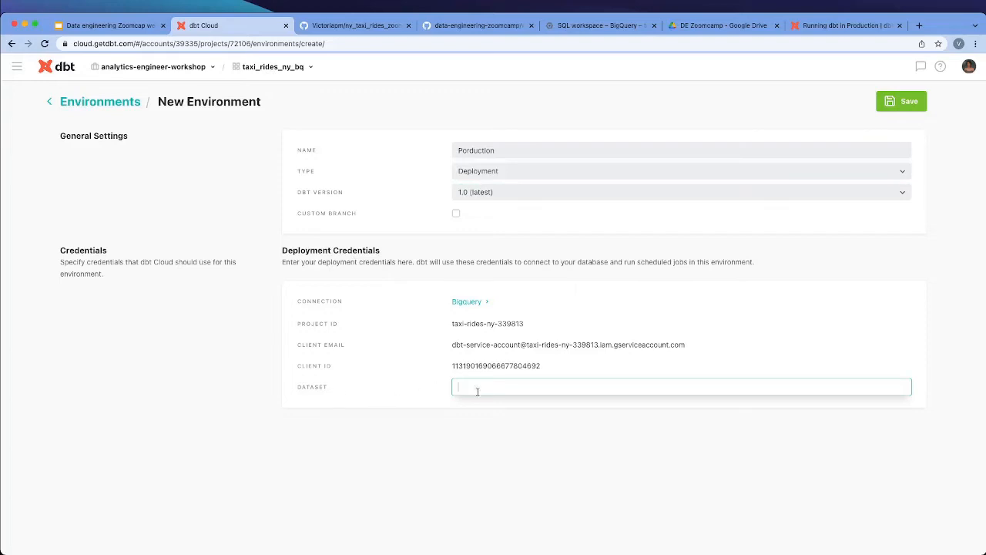
pyautogui.write('production')
pyautogui.click(900, 101)
pyautogui.click(83, 101)
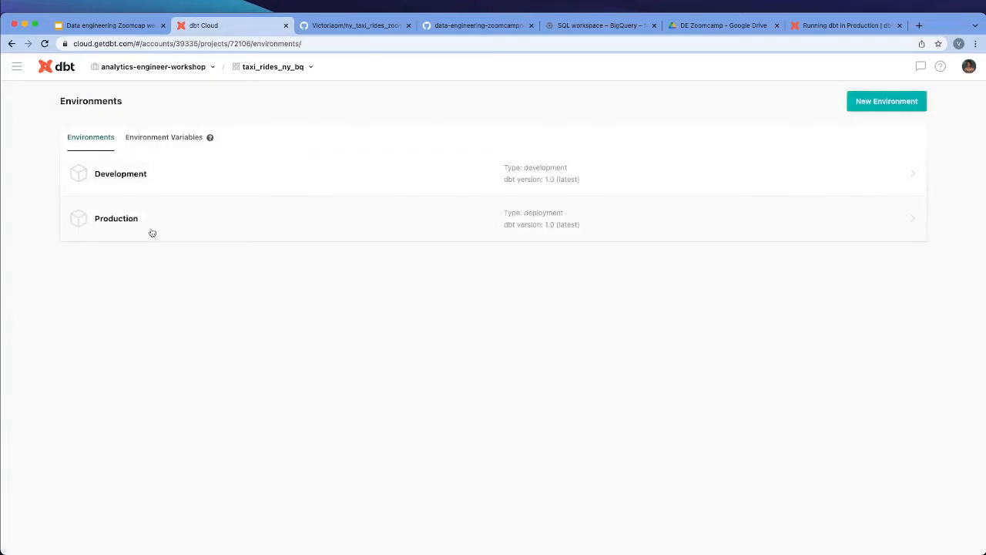
# Start a new job named dbt build that runs in the Production environment
pyautogui.click(17, 68)
pyautogui.click(40, 142)
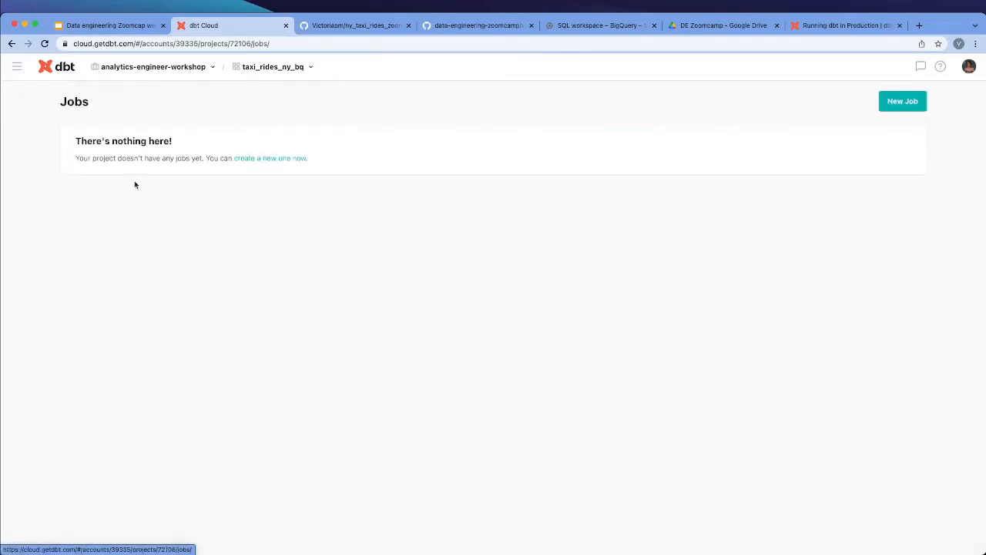
pyautogui.click(903, 101)
pyautogui.tripleClick(489, 185)
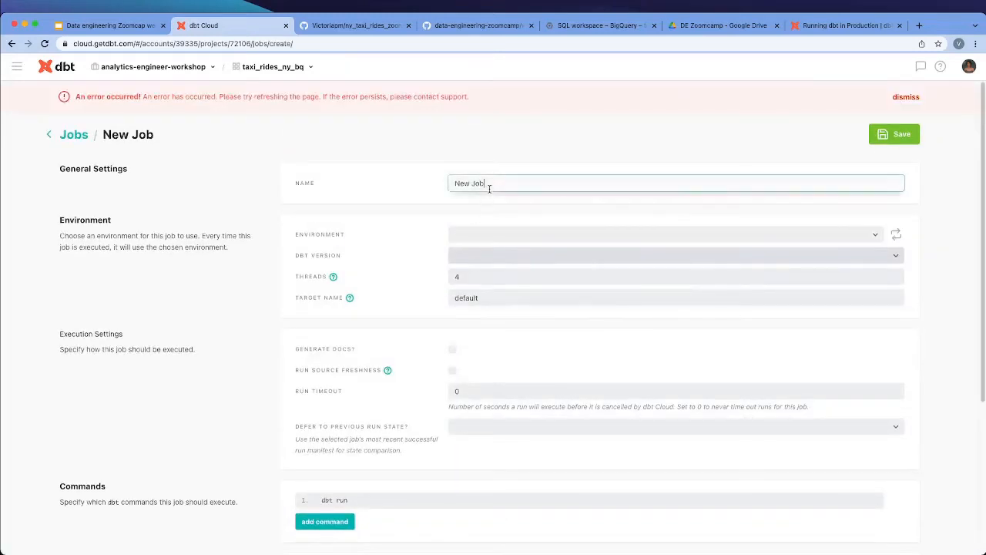
pyautogui.write('dbt')
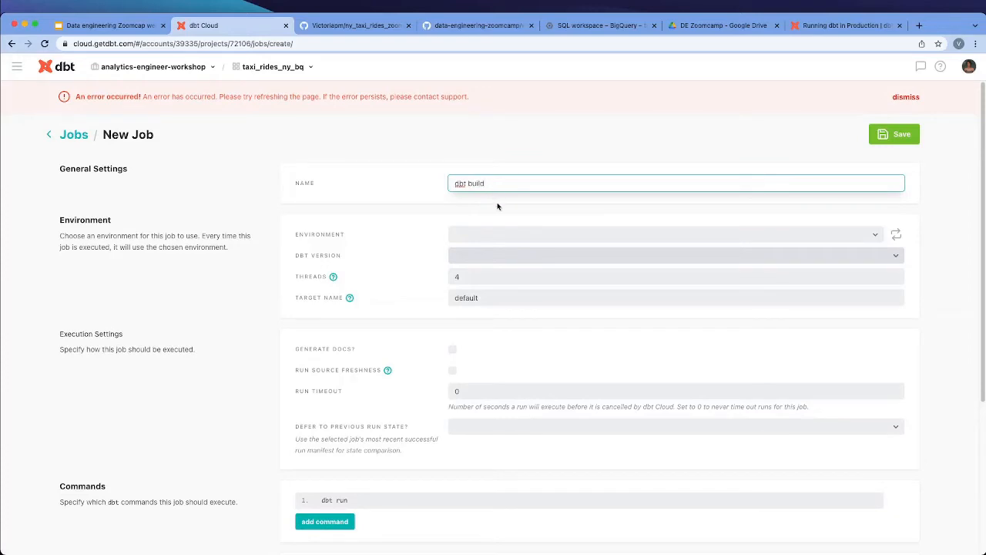
pyautogui.write(' build')
pyautogui.click(483, 235)
pyautogui.click(480, 247)
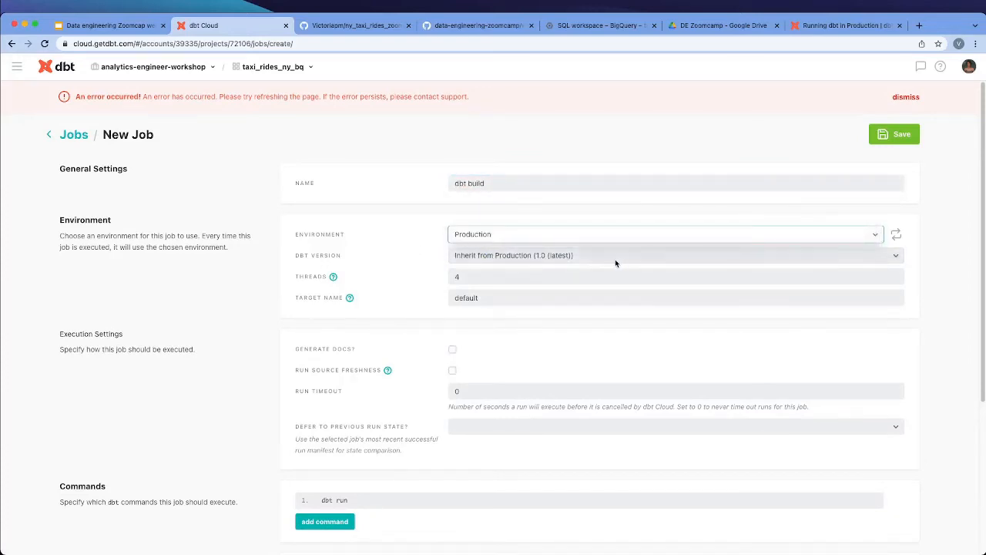
# Review the job's dbt version choices, thread count and target name
pyautogui.scroll(-2, 501, 271)
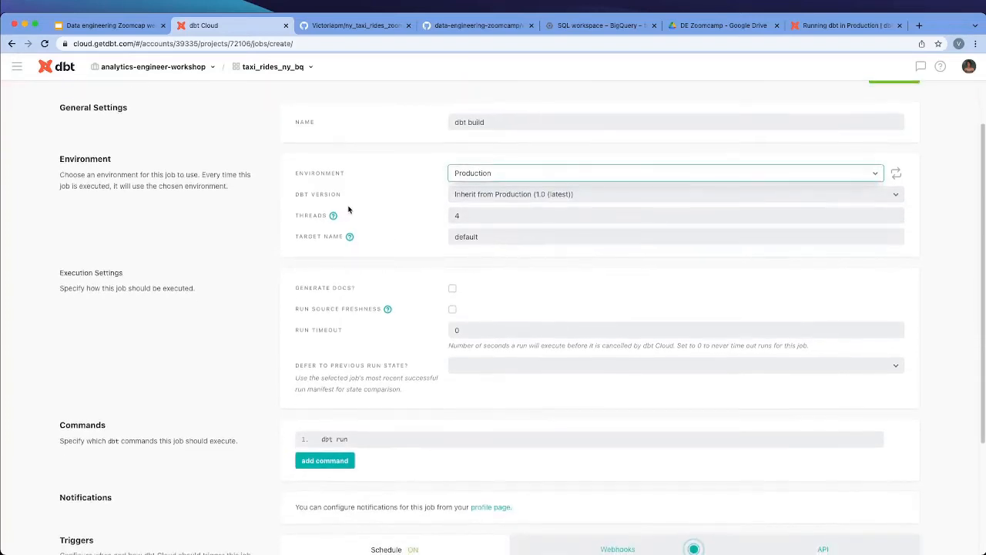
pyautogui.click(464, 196)
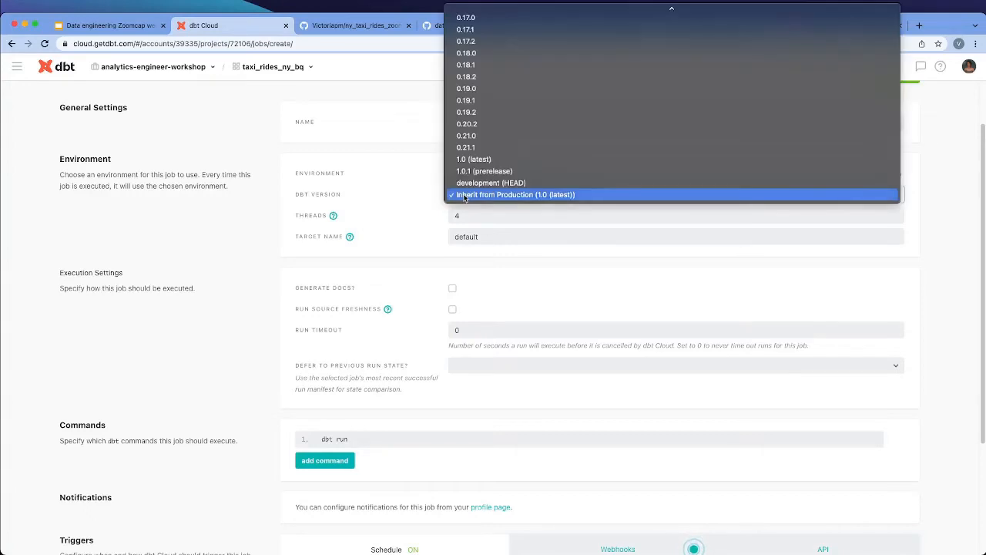
pyautogui.click(417, 253)
pyautogui.doubleClick(460, 215)
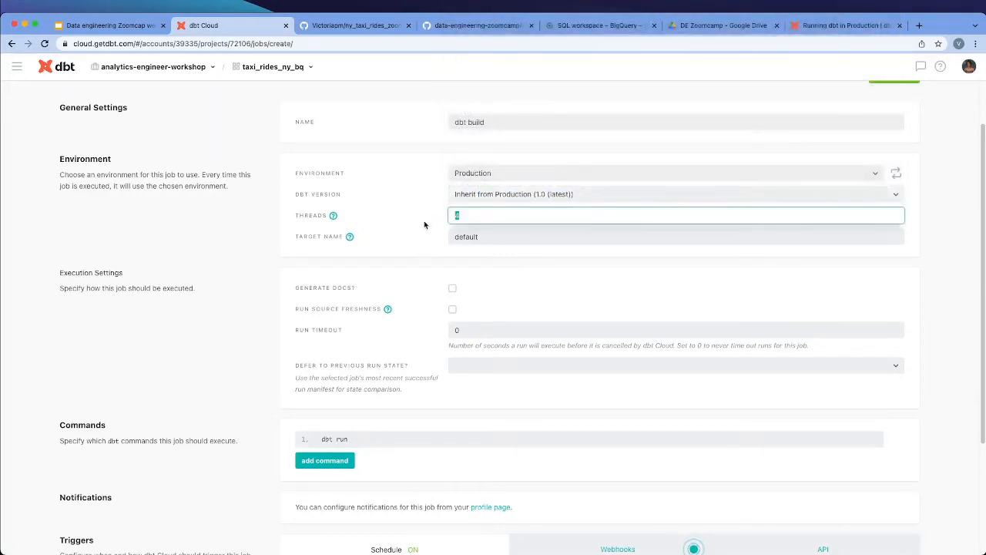
pyautogui.scroll(-1, 425, 226)
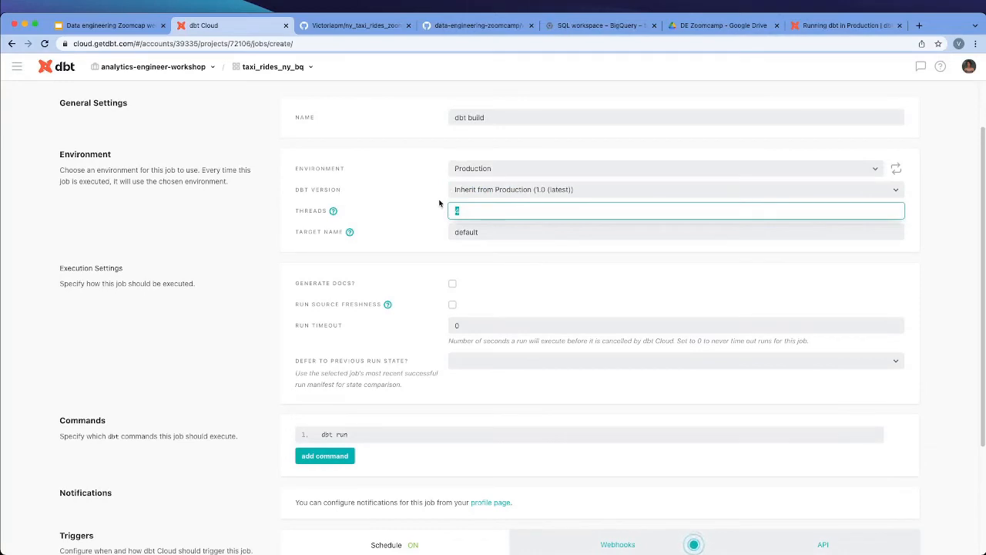
pyautogui.click(499, 237)
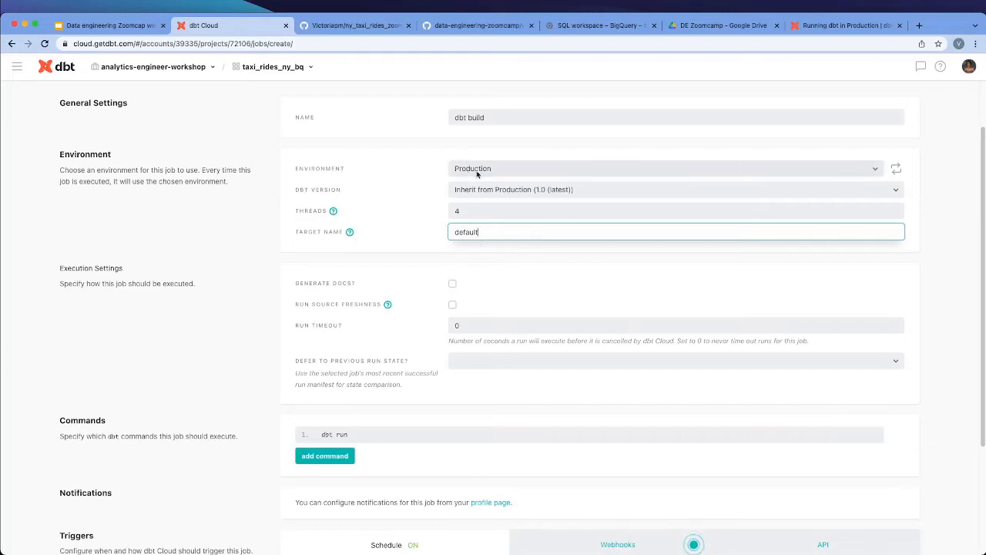
# Enable documentation generation in the job's execution settings and review the source freshness option
pyautogui.scroll(-2, 457, 264)
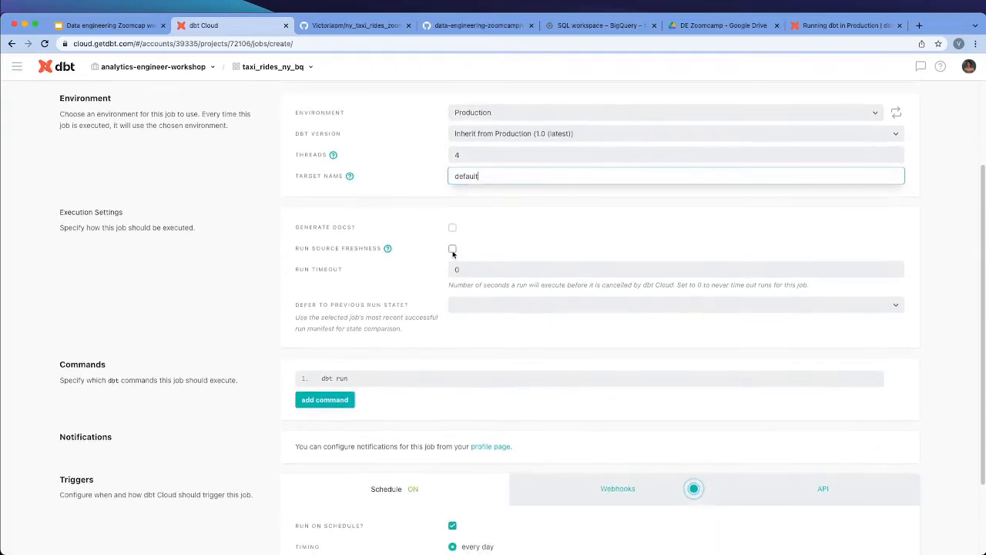
pyautogui.click(453, 228)
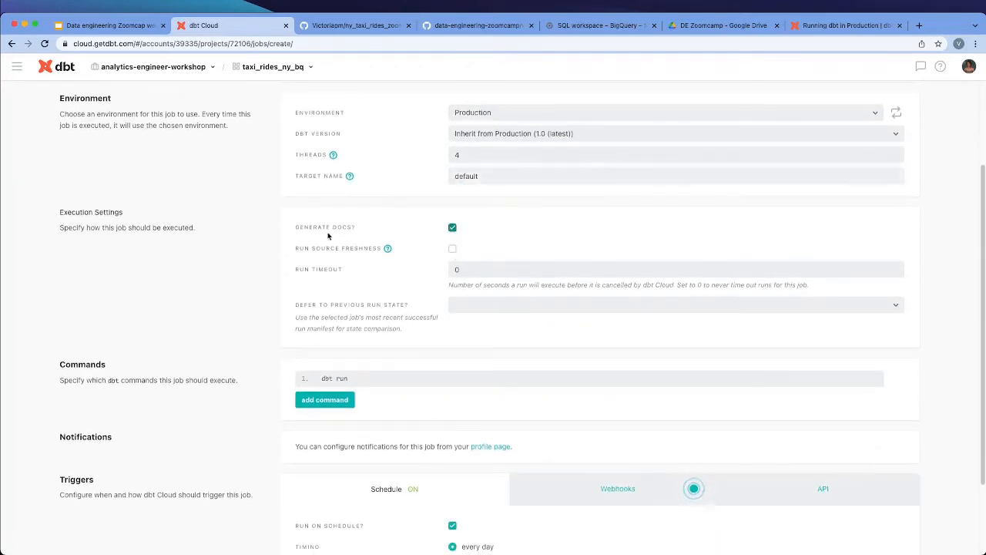
pyautogui.moveTo(294, 227); pyautogui.dragTo(361, 229)
pyautogui.scroll(-1, 385, 258)
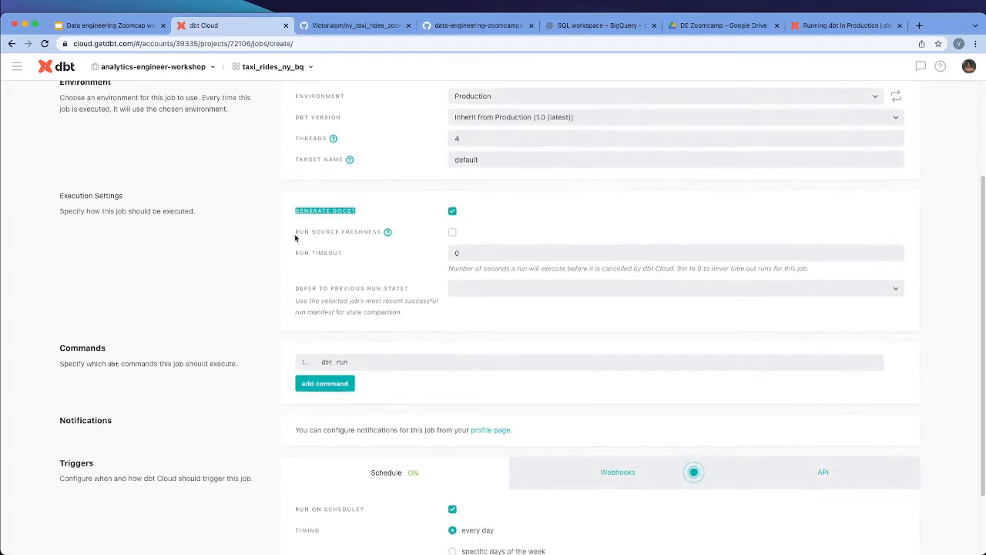
pyautogui.click(295, 234)
pyautogui.moveTo(296, 234); pyautogui.dragTo(390, 235)
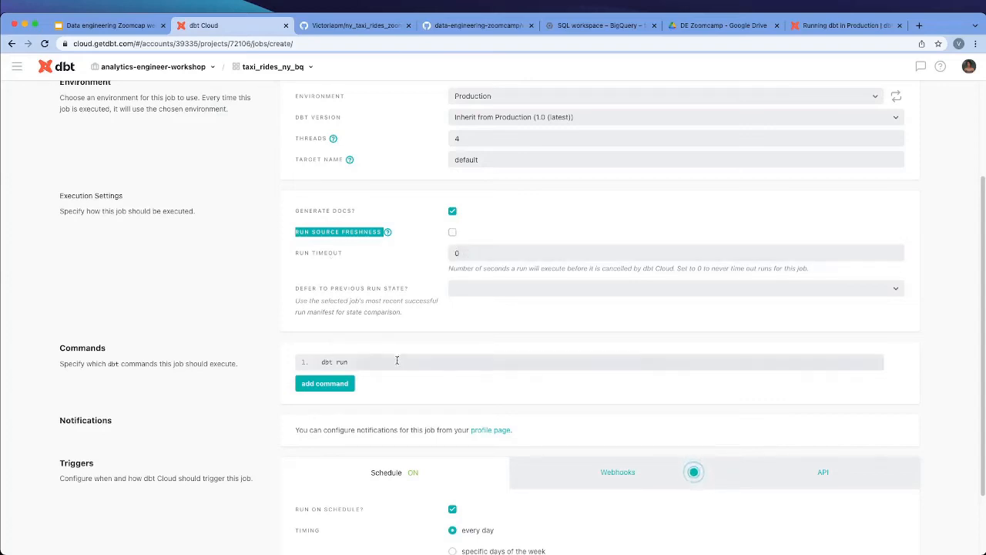
# Change the job's first command to dbt seed
pyautogui.scroll(-2, 397, 360)
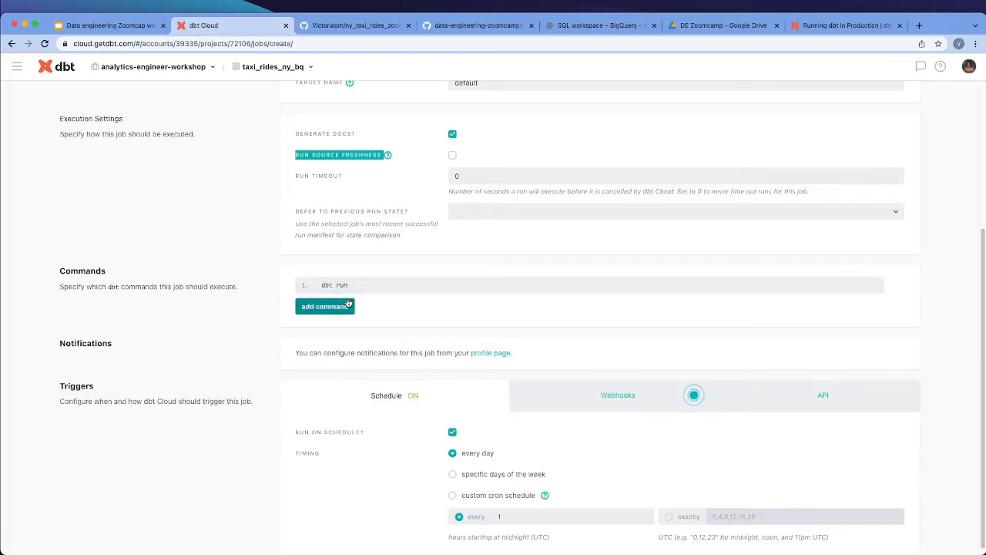
pyautogui.click(346, 285)
pyautogui.press('BackSpace')
pyautogui.press('BackSpace')
pyautogui.press('BackSpace')
pyautogui.write('seed')
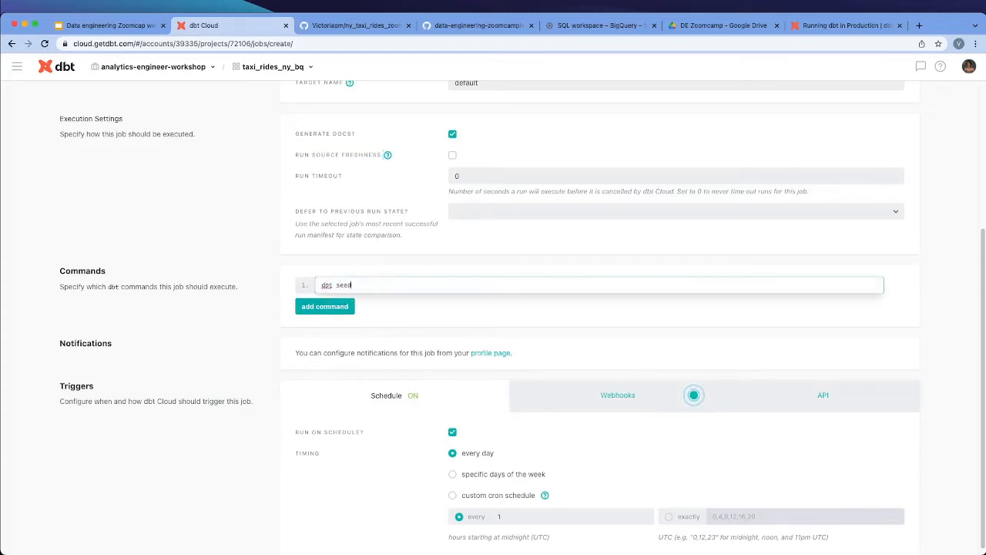
pyautogui.write('s')
# Keep dbt seed as the job's first command and add dbt run as the second command
pyautogui.click(339, 306)
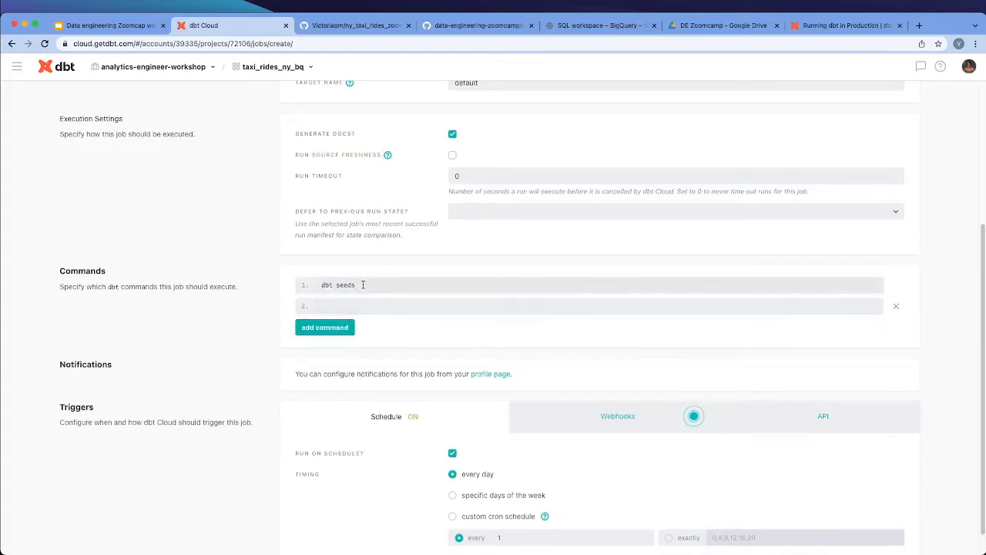
pyautogui.click(363, 284)
pyautogui.press('BackSpace')
pyautogui.click(361, 308)
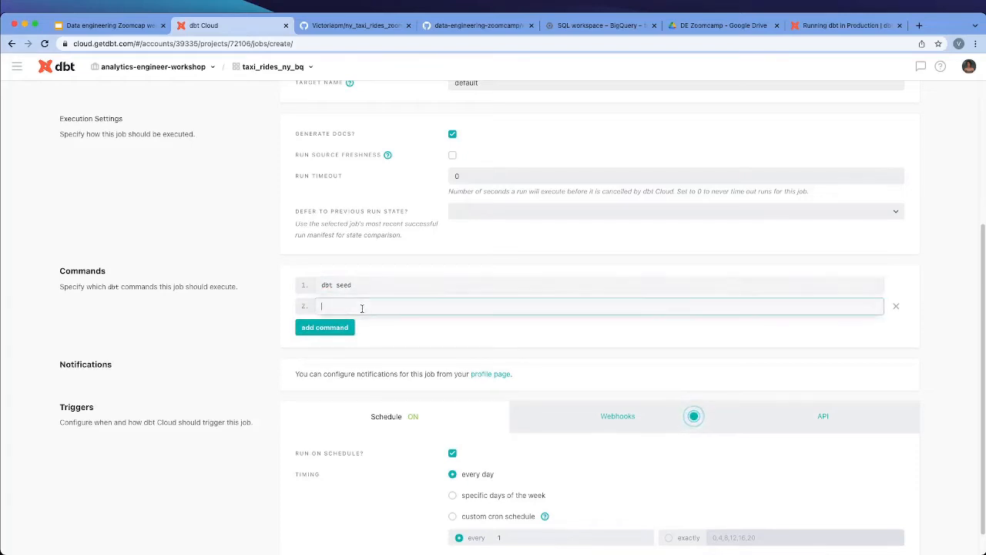
pyautogui.write('dbt')
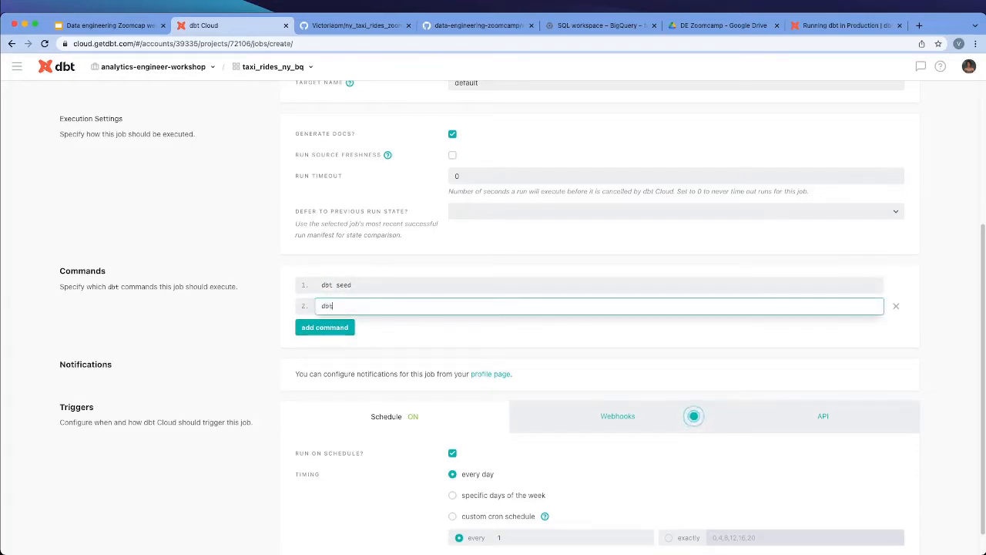
pyautogui.write(' run')
# Add dbt test as the job's third command
pyautogui.click(334, 328)
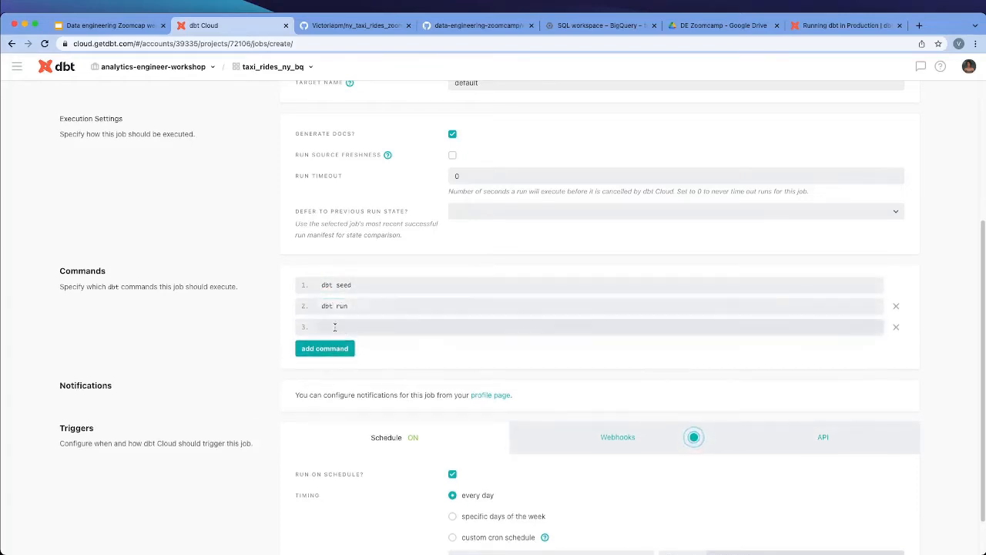
pyautogui.click(335, 328)
pyautogui.write('dbt test')
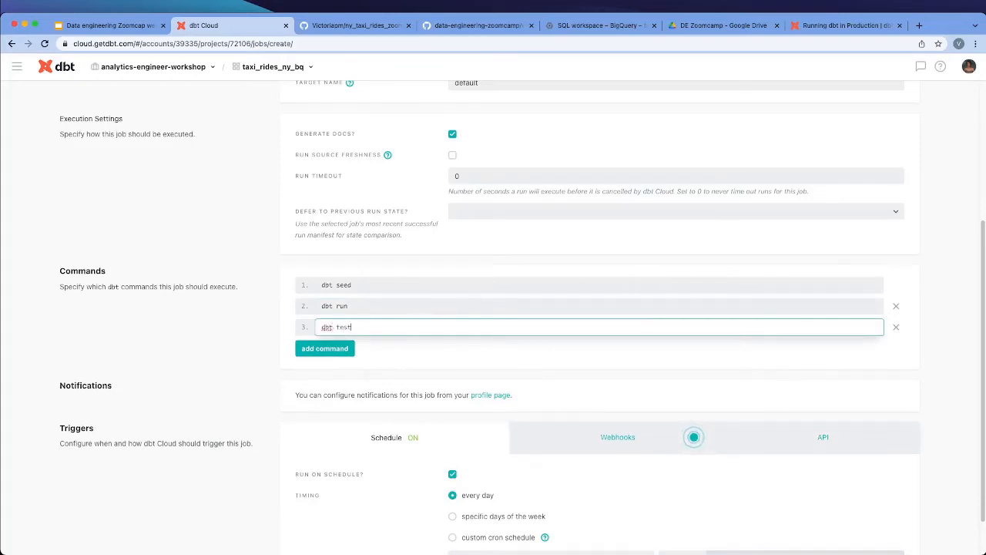
pyautogui.click(431, 359)
# Schedule the job to run every day at an interval of 6 hours, and check the webhook trigger options
pyautogui.scroll(-1, 437, 364)
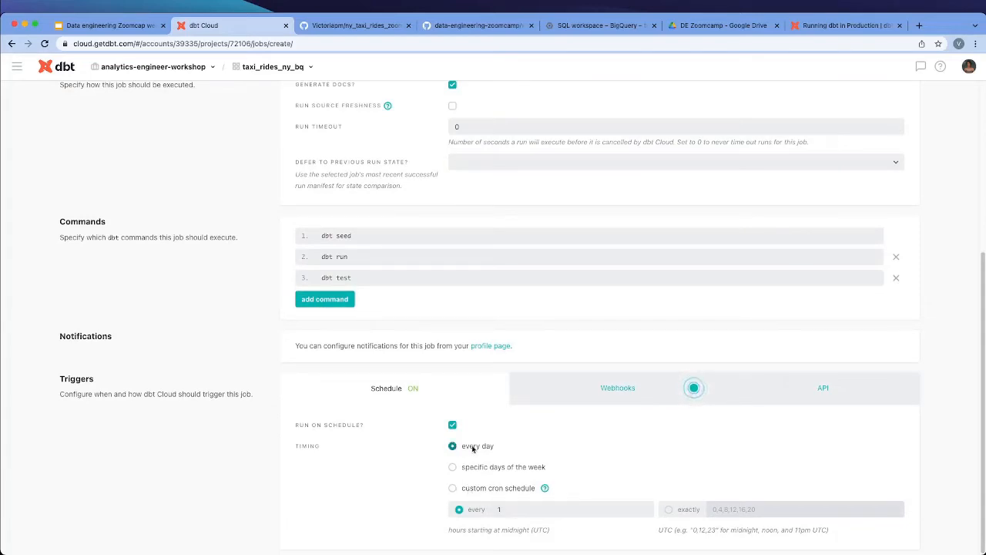
pyautogui.click(491, 467)
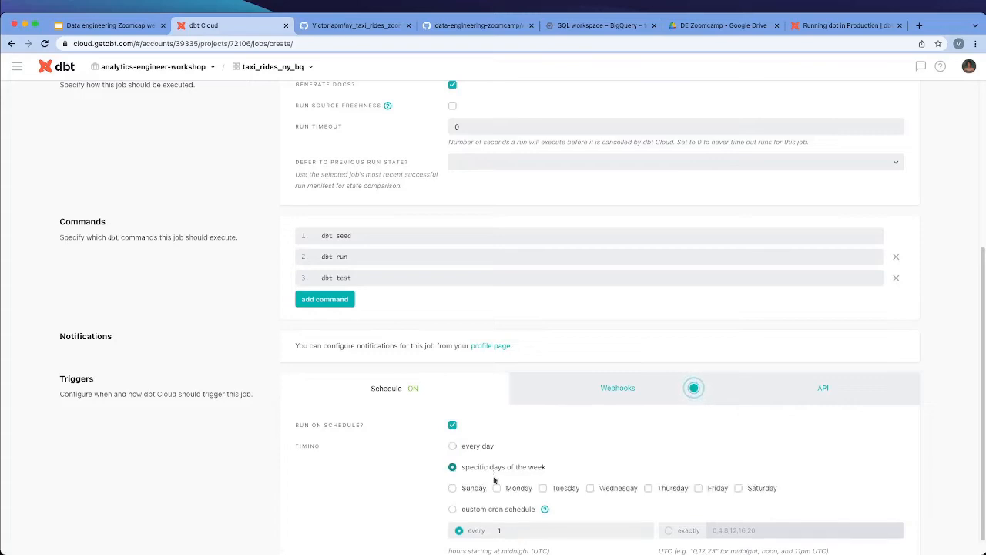
pyautogui.click(482, 447)
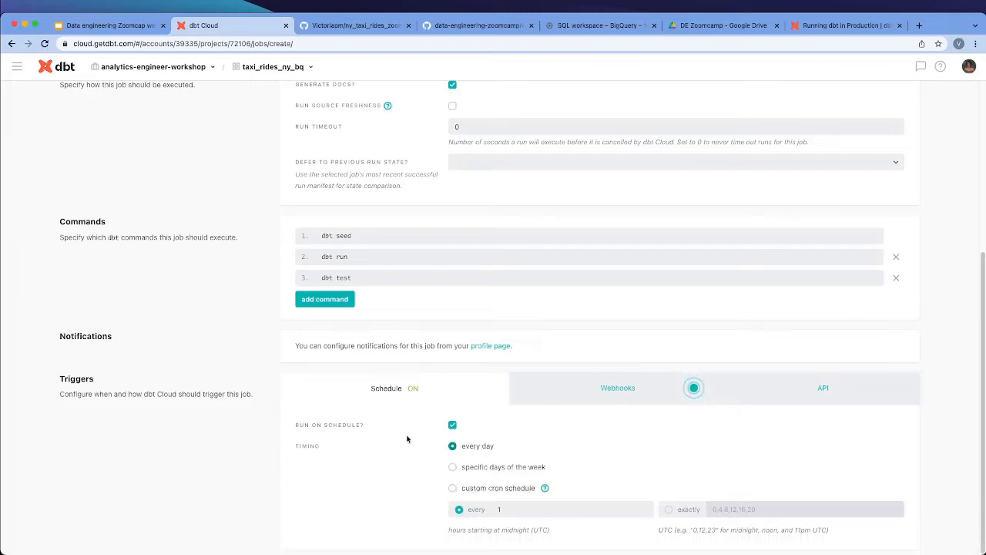
pyautogui.click(531, 509)
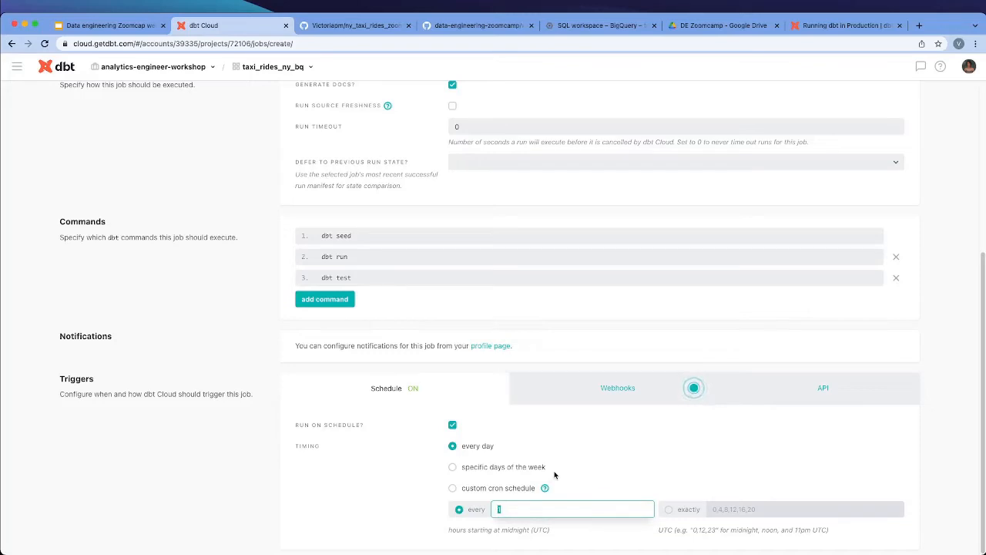
pyautogui.write('6')
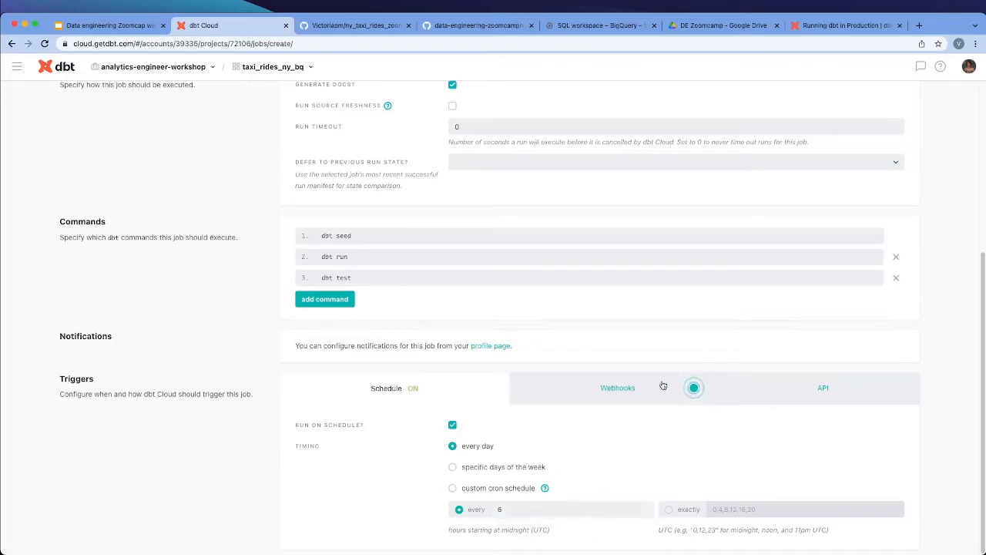
pyautogui.click(662, 387)
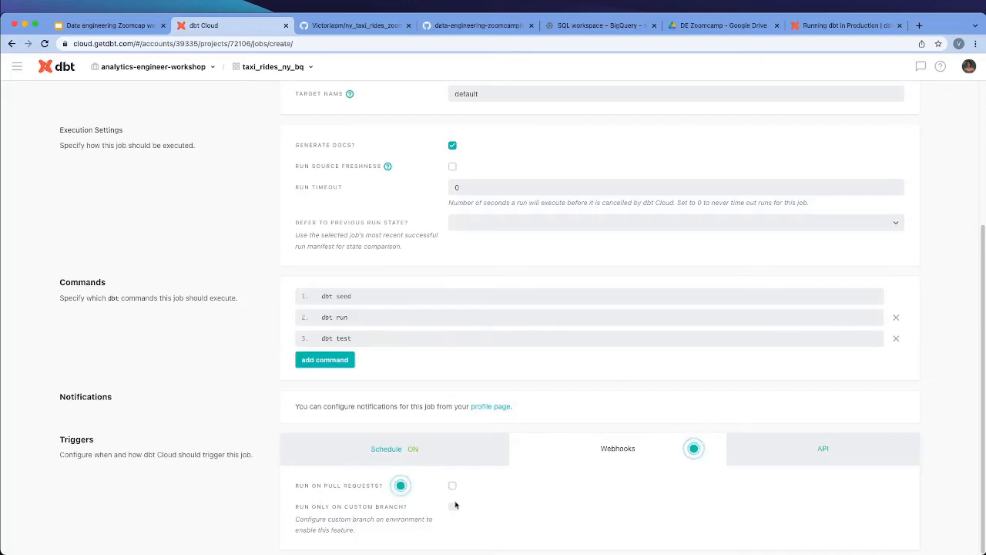
pyautogui.click(425, 457)
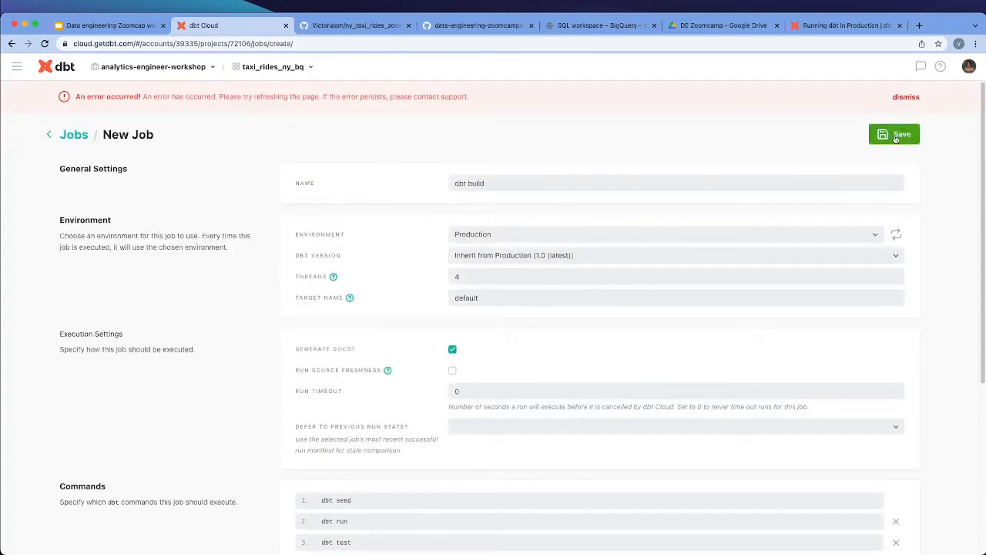
# Save the dbt build job and start a run of it immediately
pyautogui.click(897, 136)
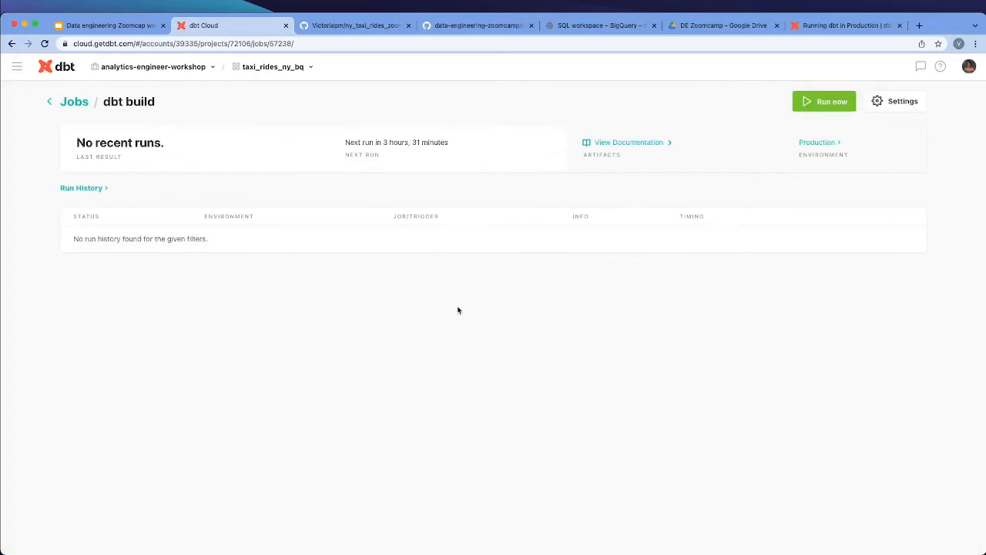
pyautogui.click(825, 101)
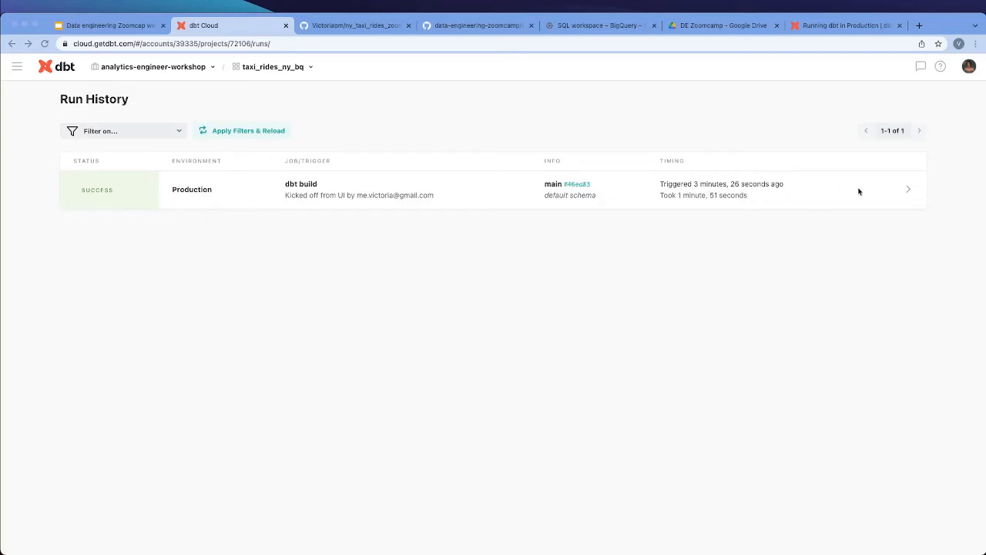
# Open the dbt build run from the run history and inspect the logs for cloning the Git repository and creating the BigQuery profile
pyautogui.click(899, 194)
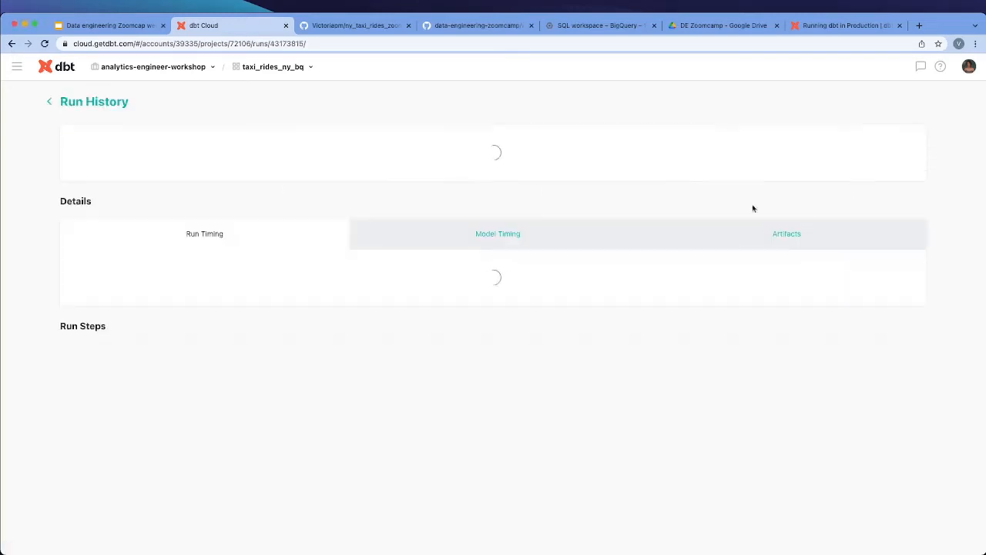
pyautogui.scroll(-1, 282, 353)
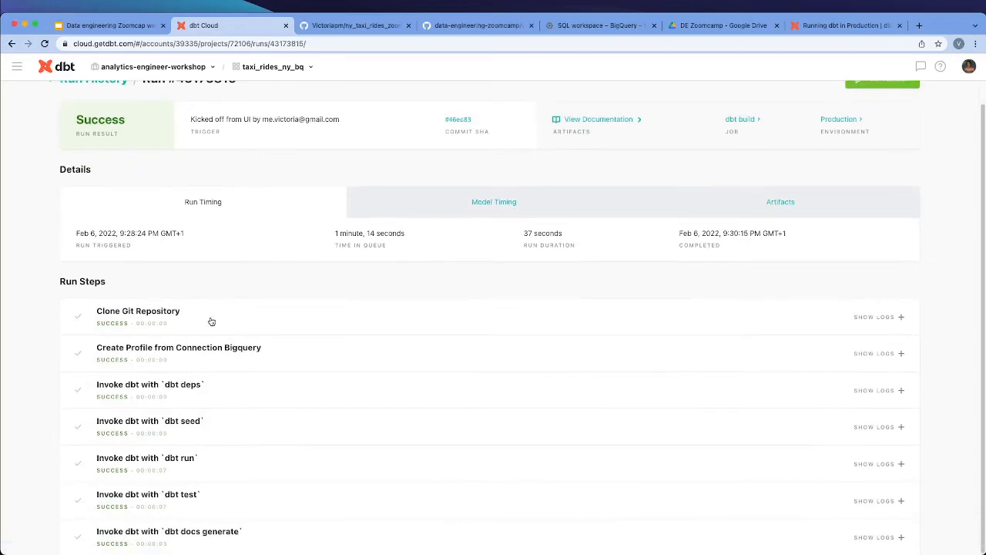
pyautogui.click(157, 314)
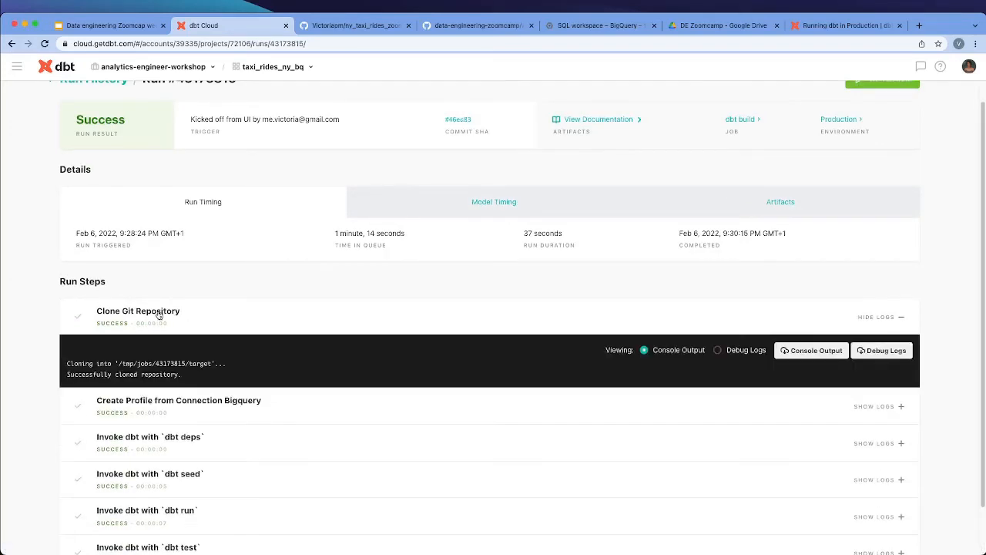
pyautogui.click(171, 322)
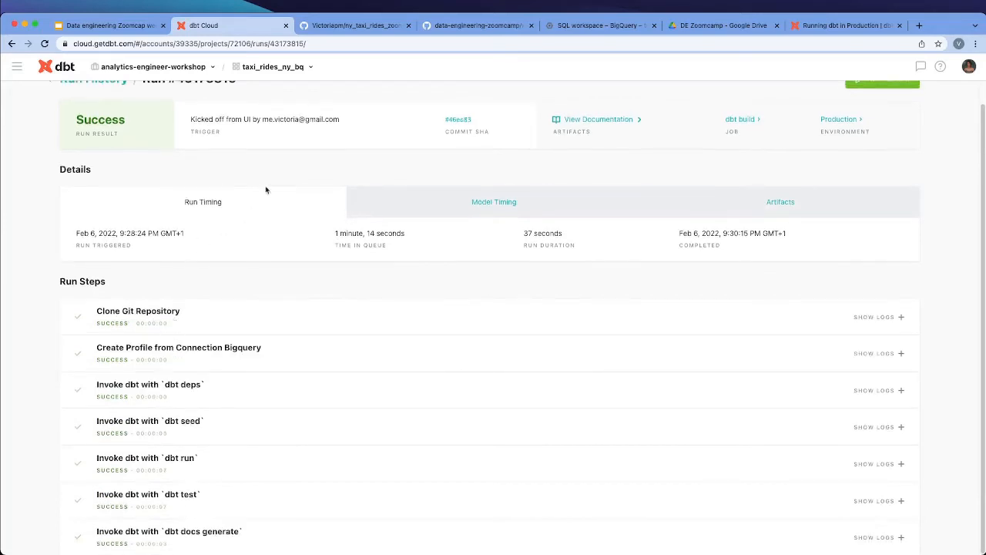
pyautogui.click(219, 359)
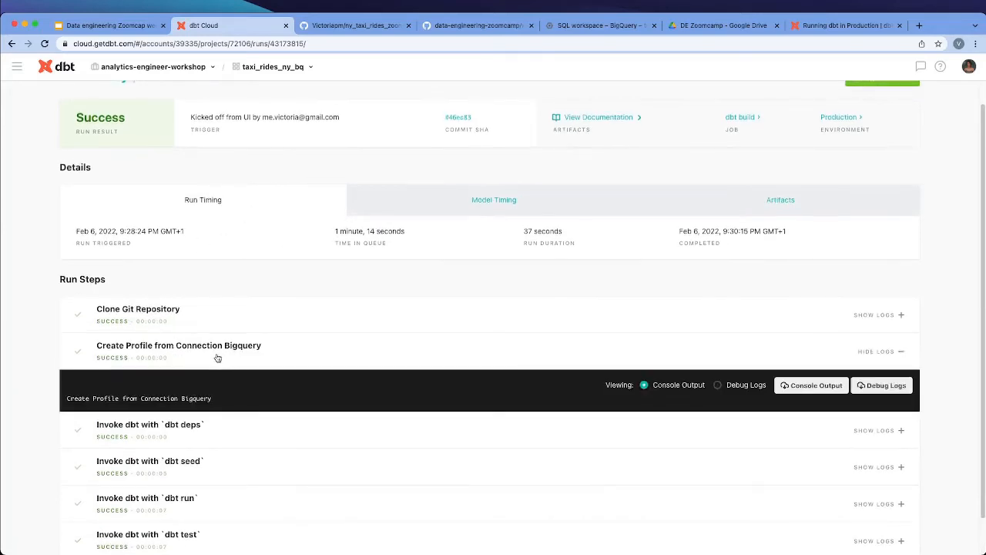
pyautogui.click(217, 359)
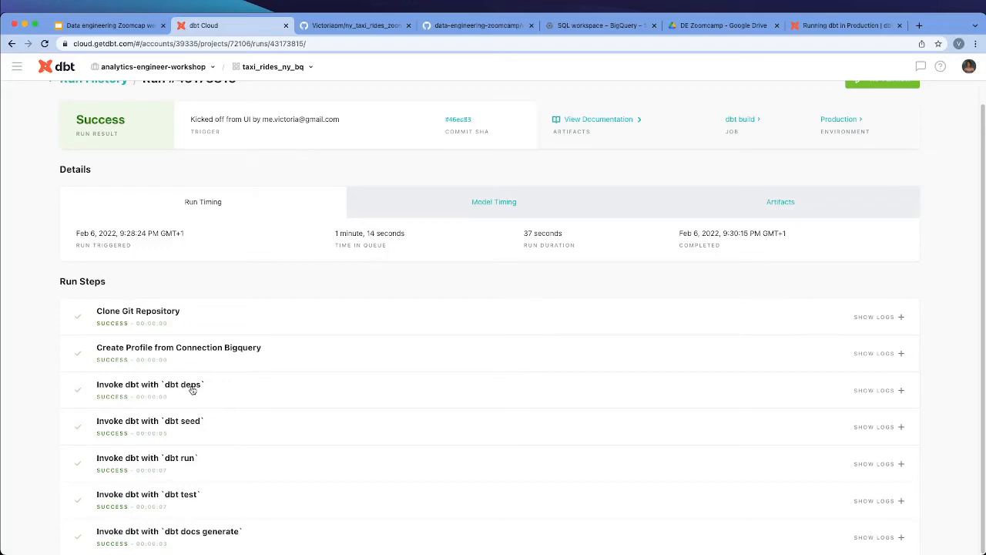
# Examine the console output of the run's dbt seed, dbt run and dbt test steps
pyautogui.click(177, 430)
pyautogui.scroll(-3, 179, 430)
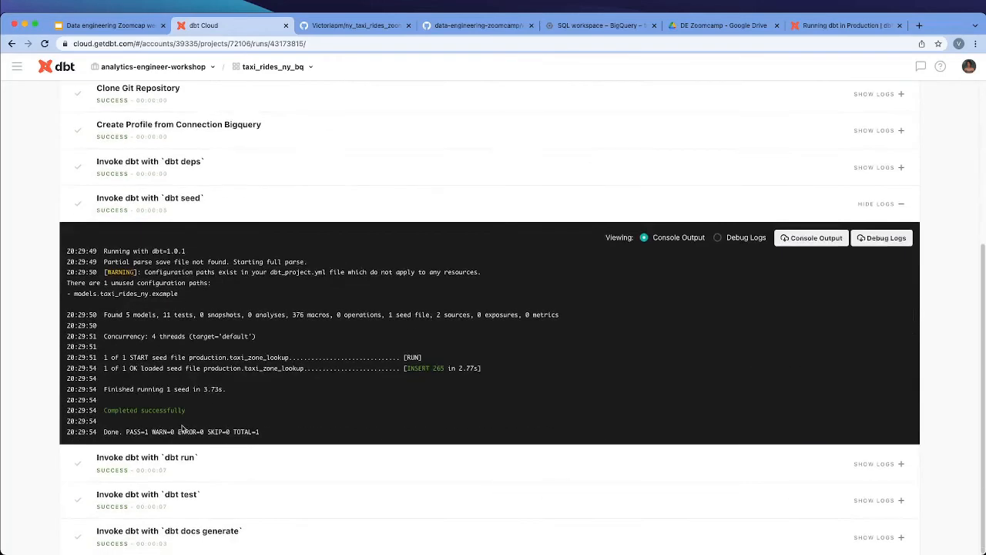
pyautogui.click(210, 465)
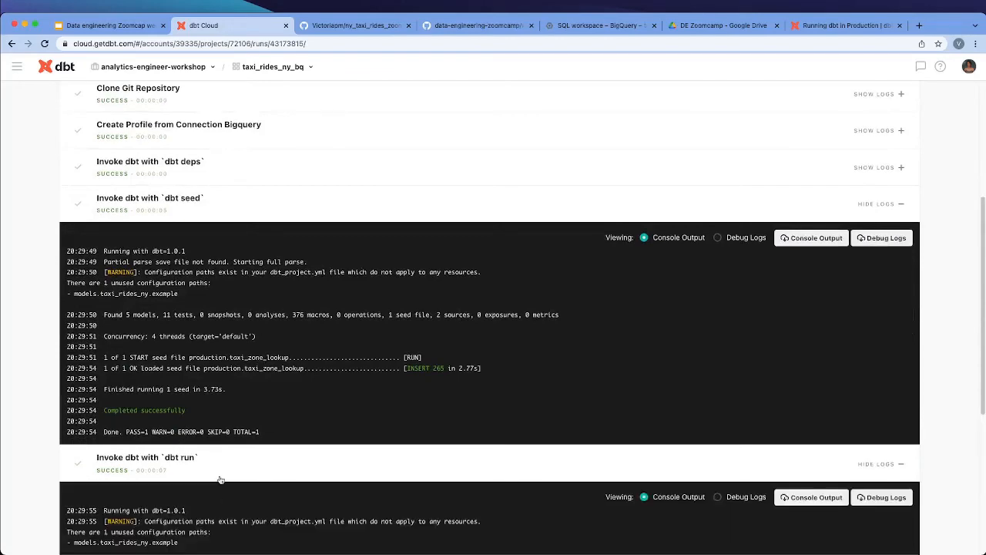
pyautogui.scroll(-4, 221, 479)
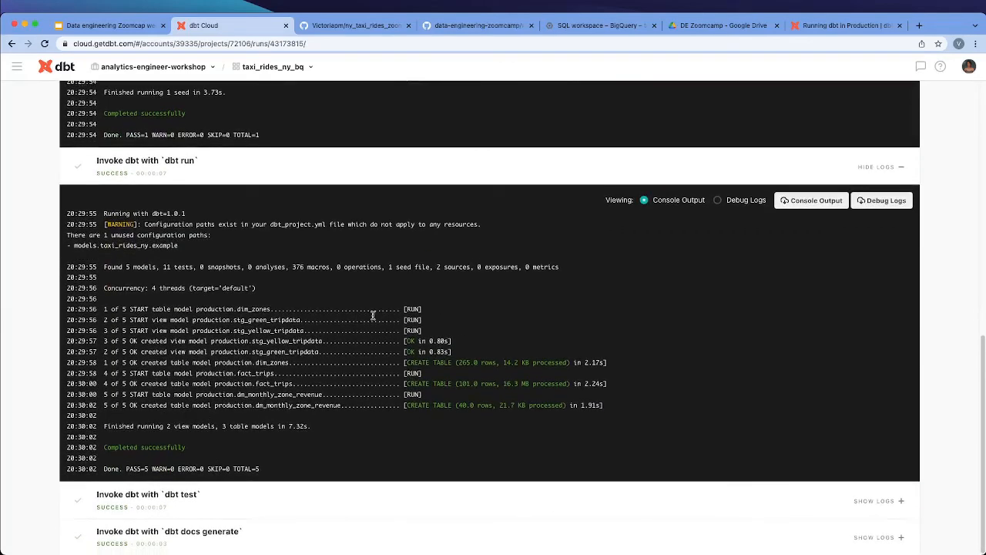
pyautogui.click(239, 508)
pyautogui.scroll(-6, 223, 462)
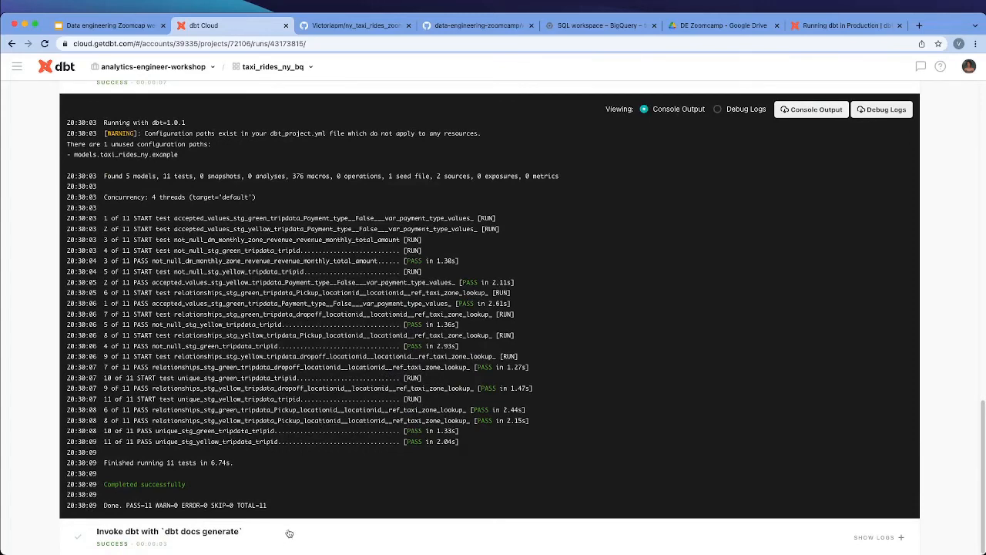
# View the debug logs of the dbt test and dbt run steps, and return dbt run to console output
pyautogui.click(746, 110)
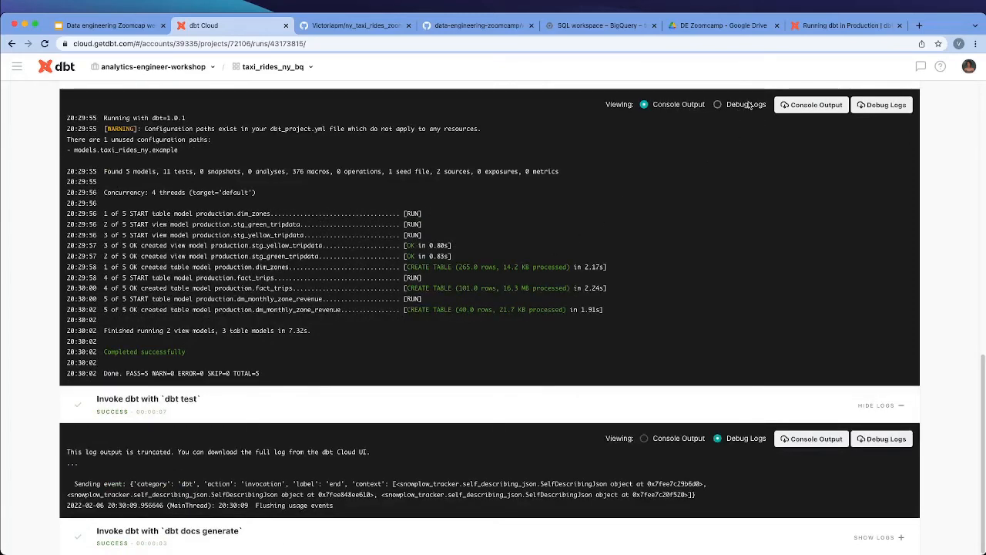
pyautogui.click(746, 105)
pyautogui.scroll(-5, 550, 297)
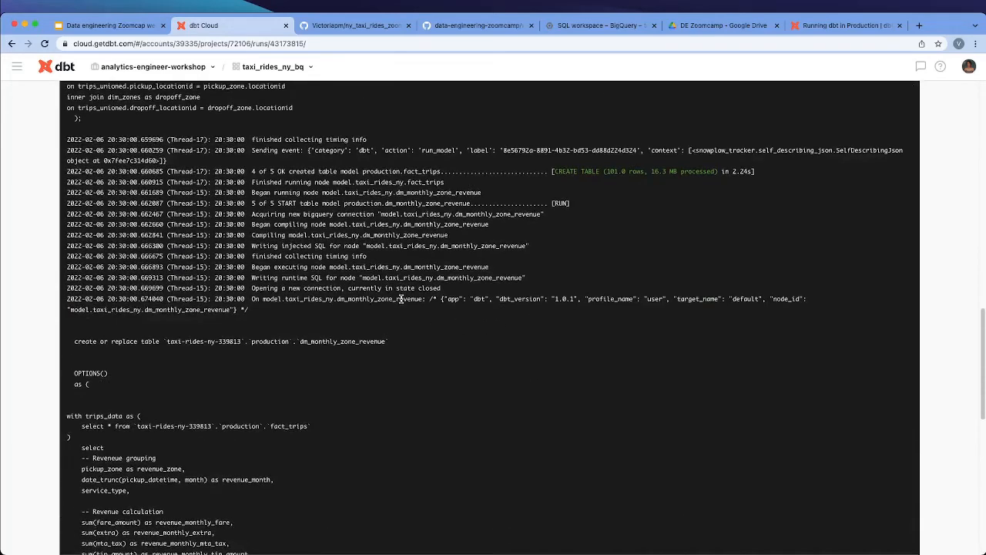
pyautogui.scroll(5, 401, 299)
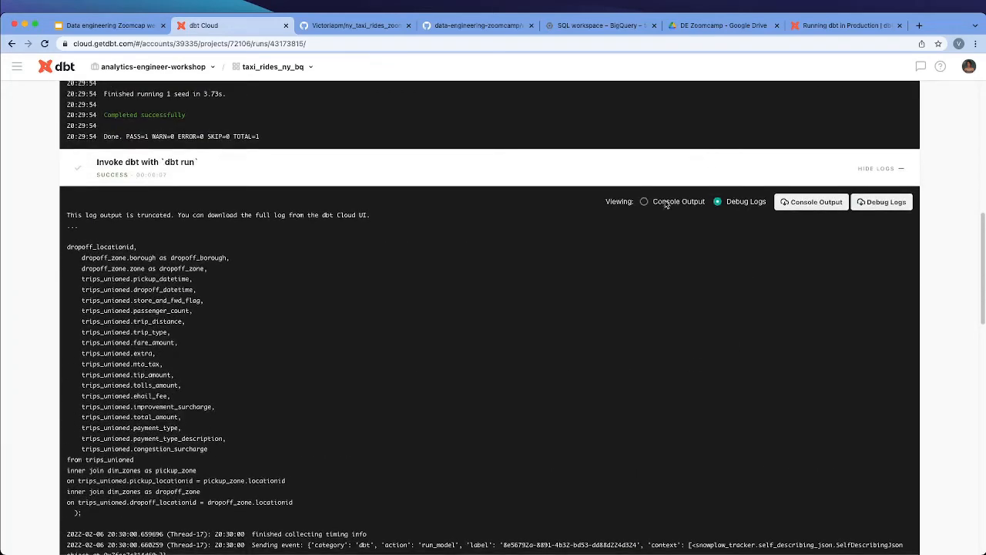
pyautogui.click(644, 202)
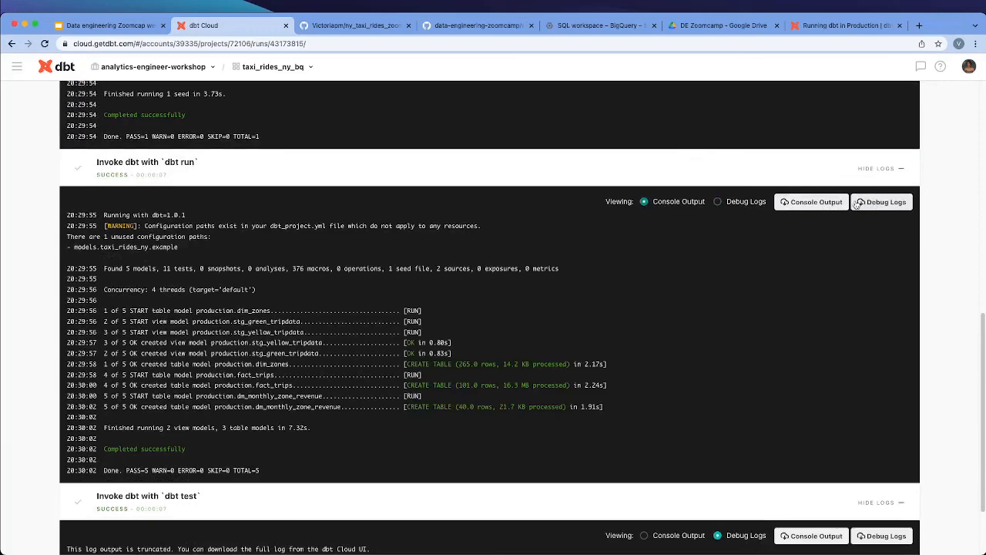
# Inspect the console output of the run's dbt docs generate step
pyautogui.scroll(-3, 218, 392)
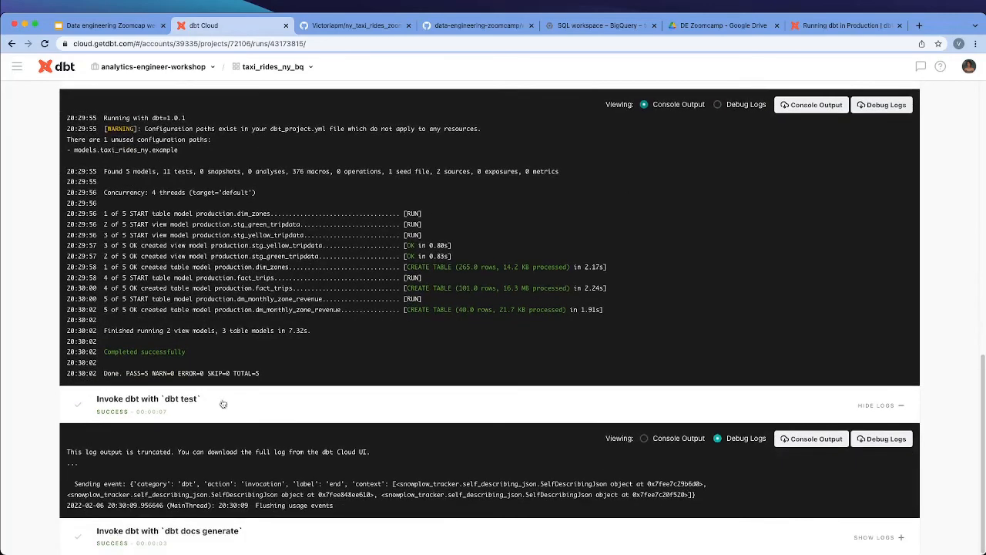
pyautogui.click(255, 539)
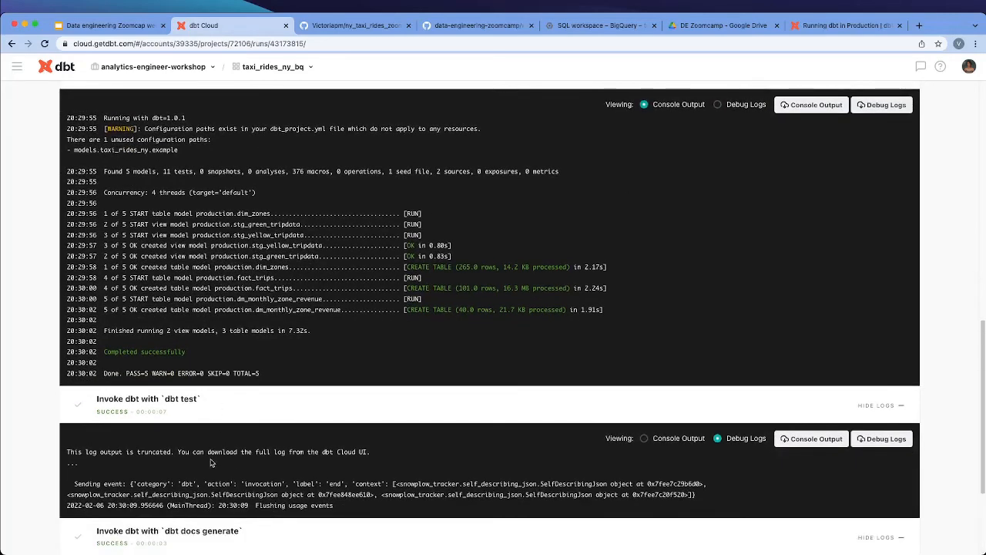
pyautogui.scroll(-5, 213, 463)
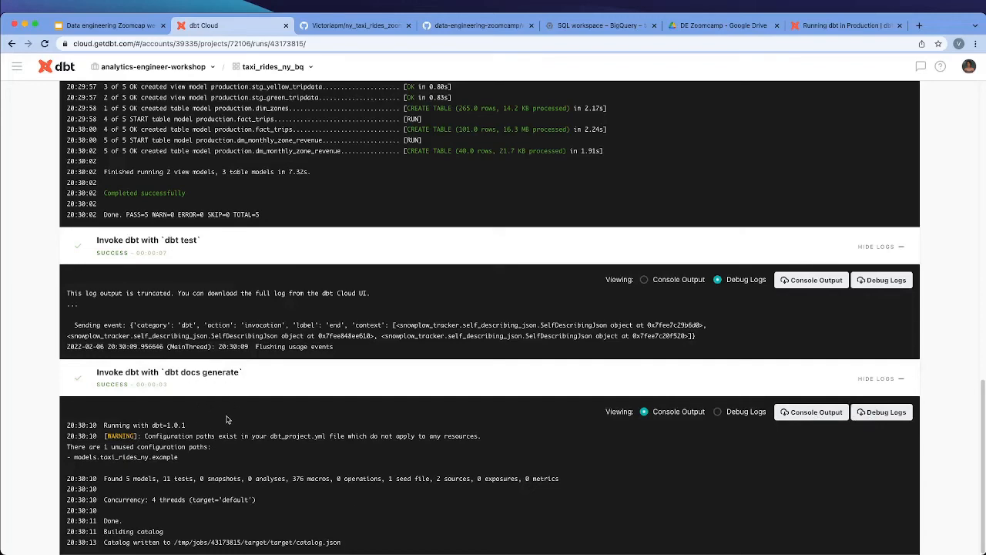
pyautogui.scroll(15, 293, 416)
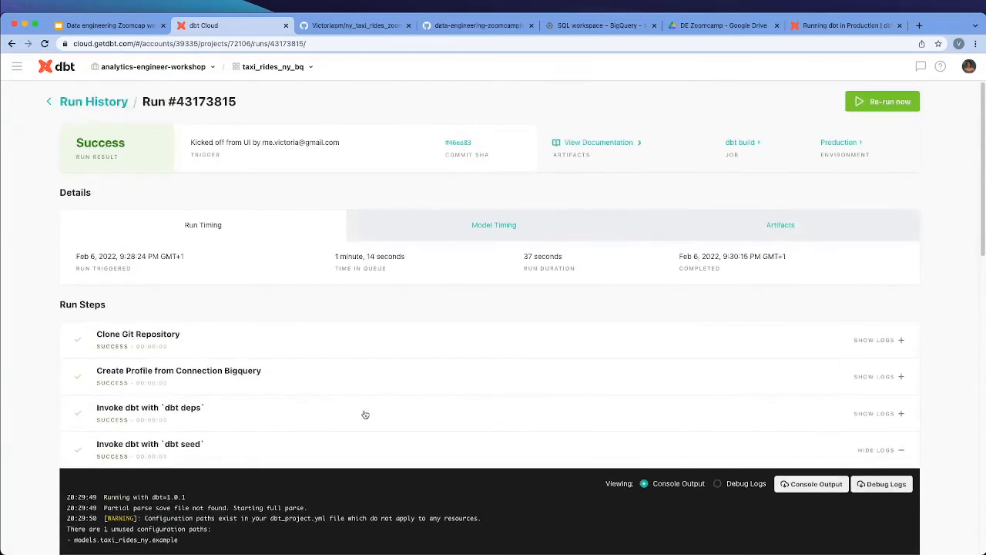
# Check the run's model timing and browse its saved artifacts down to manifest.json and the run SQL files
pyautogui.click(482, 227)
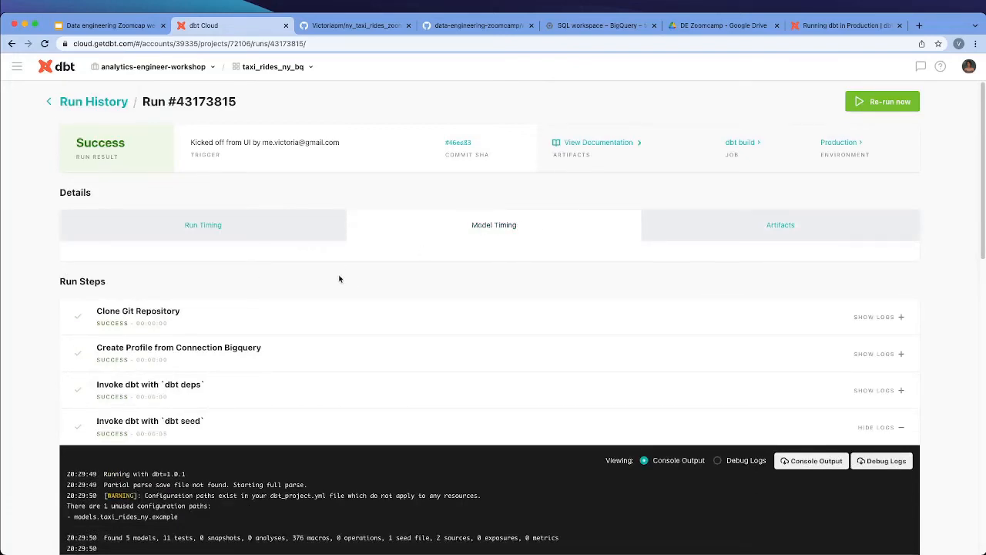
pyautogui.rightClick(722, 225)
pyautogui.click(682, 225)
pyautogui.click(682, 227)
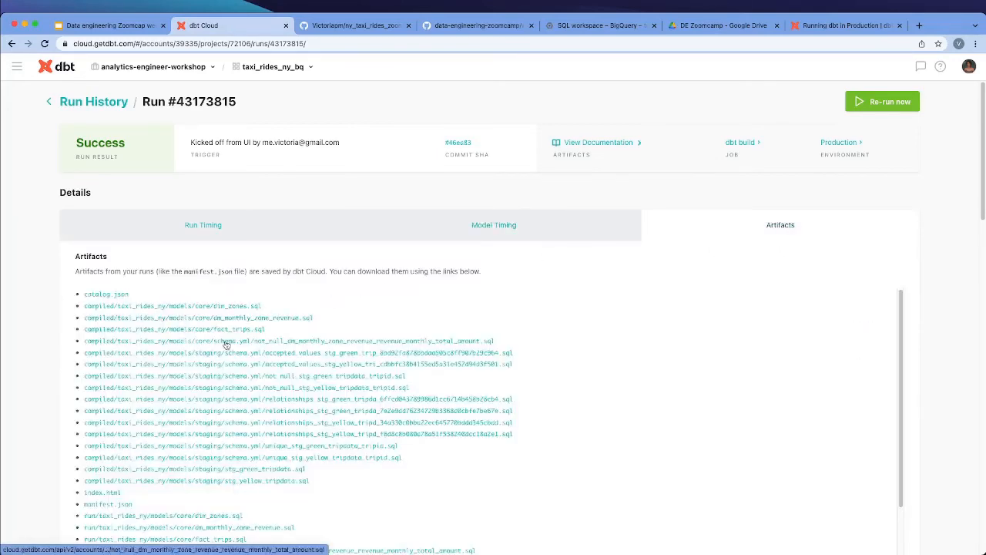
pyautogui.scroll(-1, 242, 365)
pyautogui.scroll(-5, 242, 365)
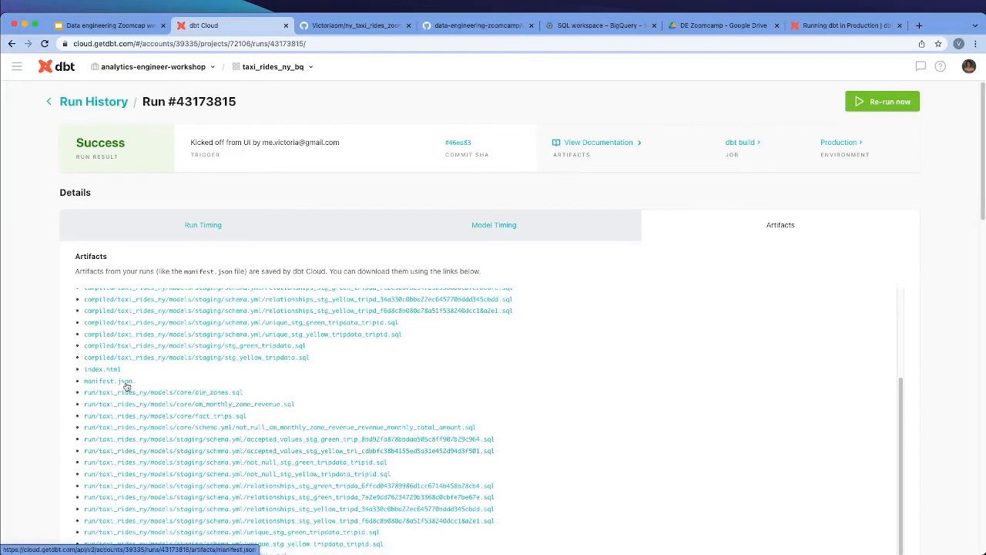
# View the run's generated documentation and open the stg_green_tripdata staging model of the taxi_rides_ny project
pyautogui.scroll(6, 609, 396)
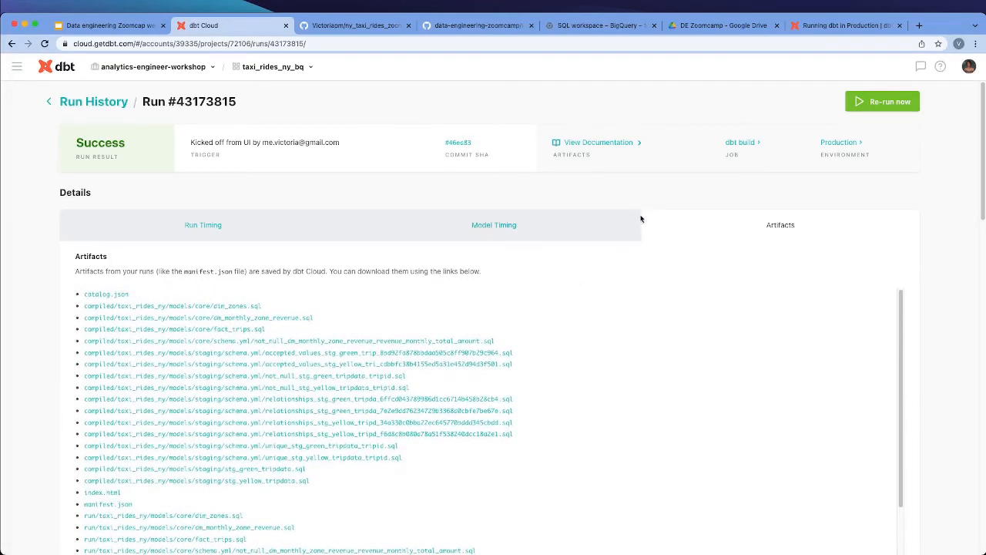
pyautogui.click(619, 147)
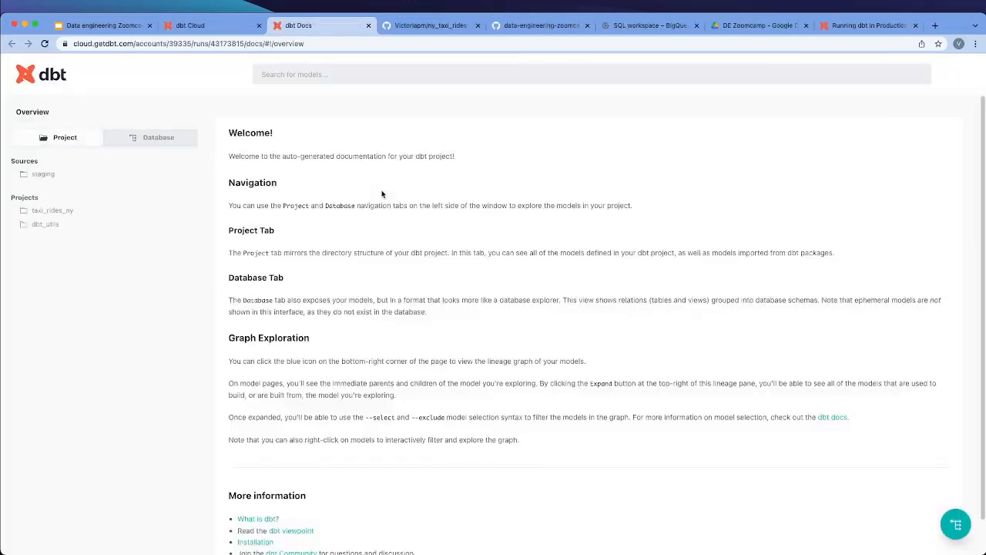
pyautogui.scroll(-1, 380, 190)
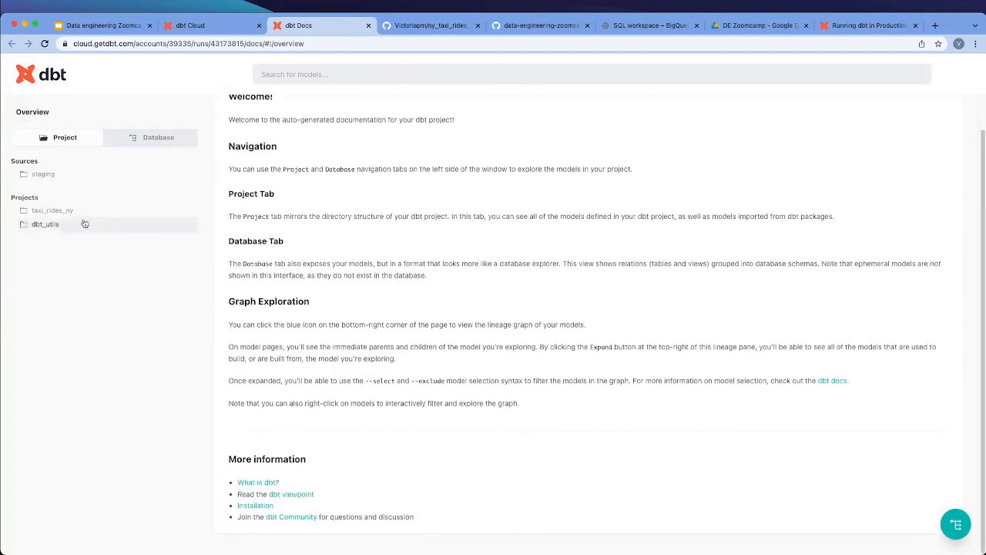
pyautogui.click(45, 212)
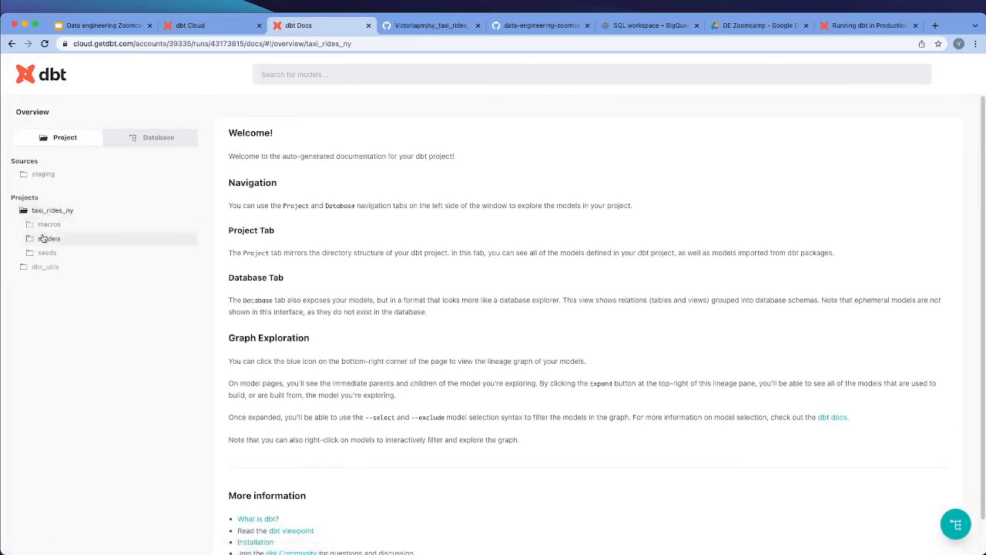
pyautogui.click(44, 239)
pyautogui.click(54, 267)
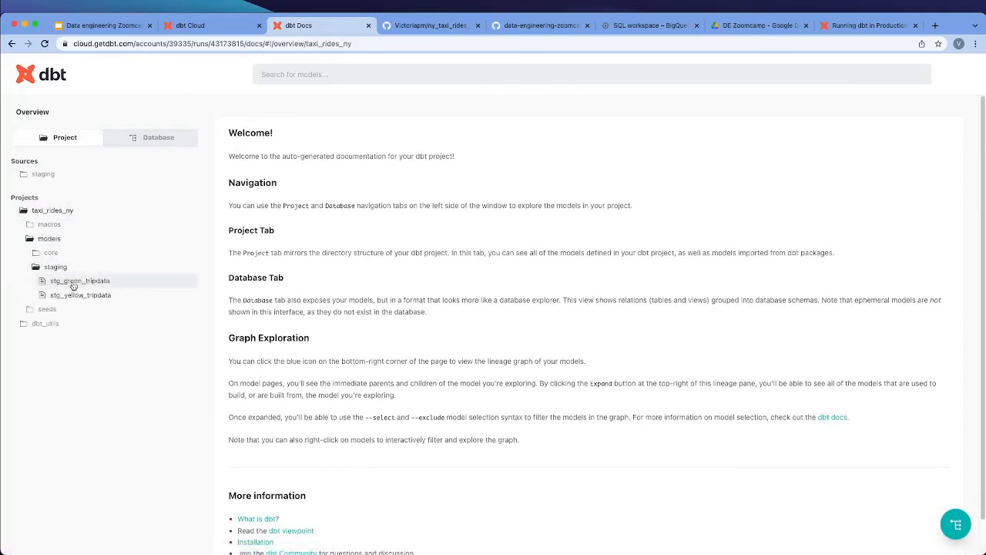
pyautogui.click(73, 283)
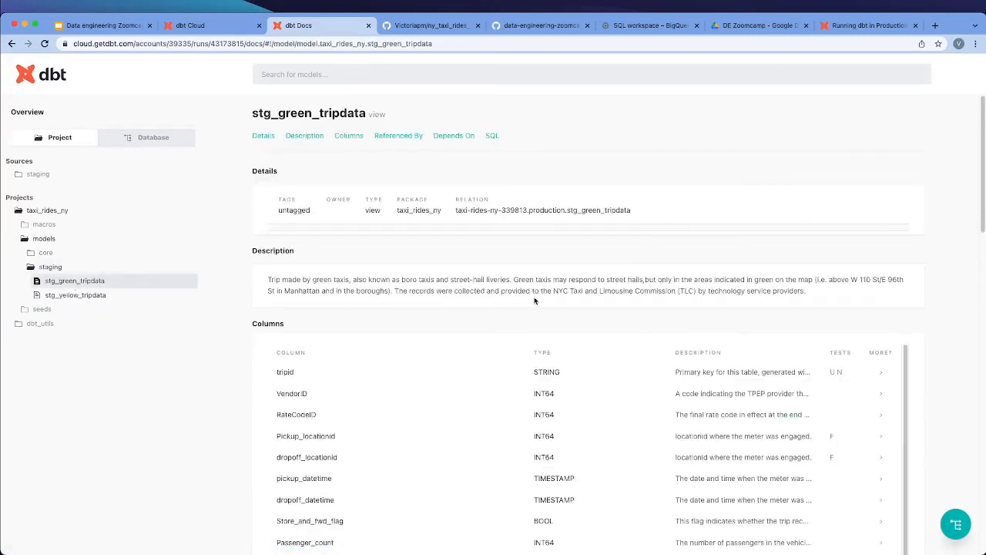
# Review the stg_green_tripdata model's description and columns, expanding the tripid column to see its full description and tests
pyautogui.scroll(-2, 278, 254)
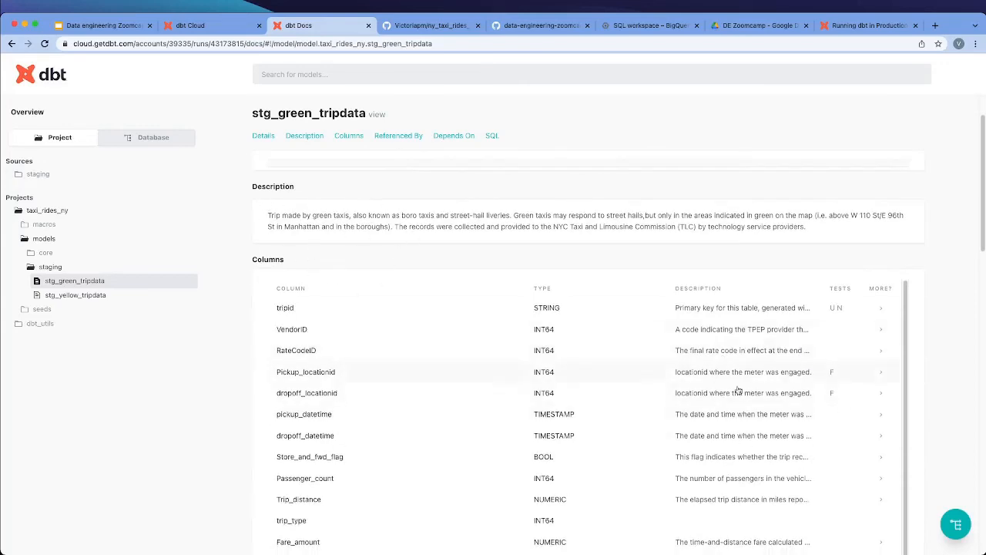
pyautogui.scroll(-3, 738, 391)
pyautogui.scroll(5, 839, 396)
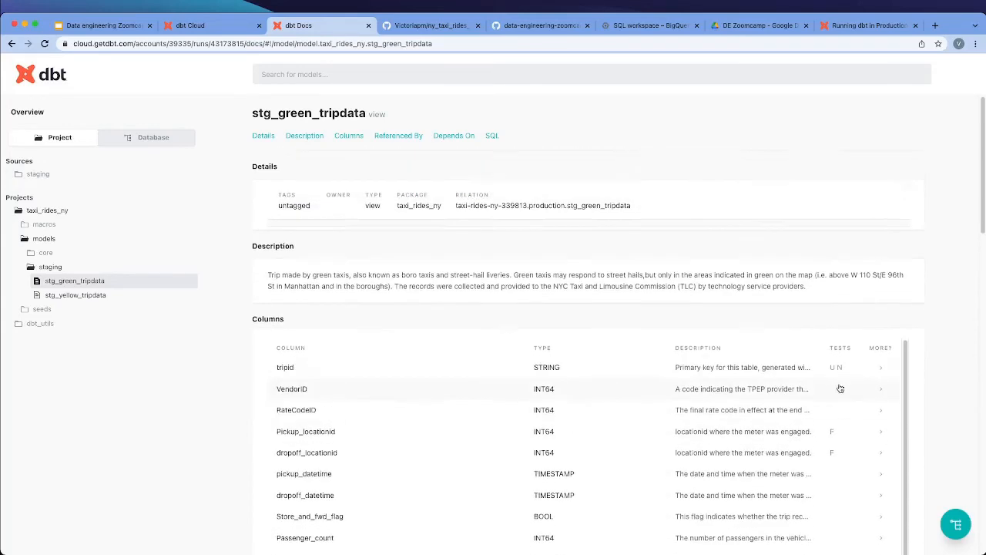
pyautogui.click(839, 372)
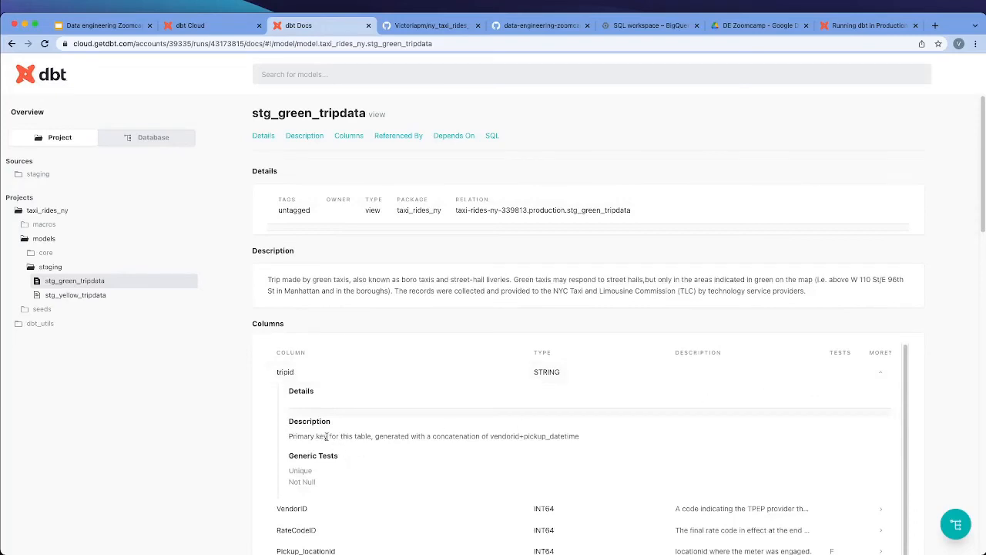
pyautogui.scroll(-10, 442, 455)
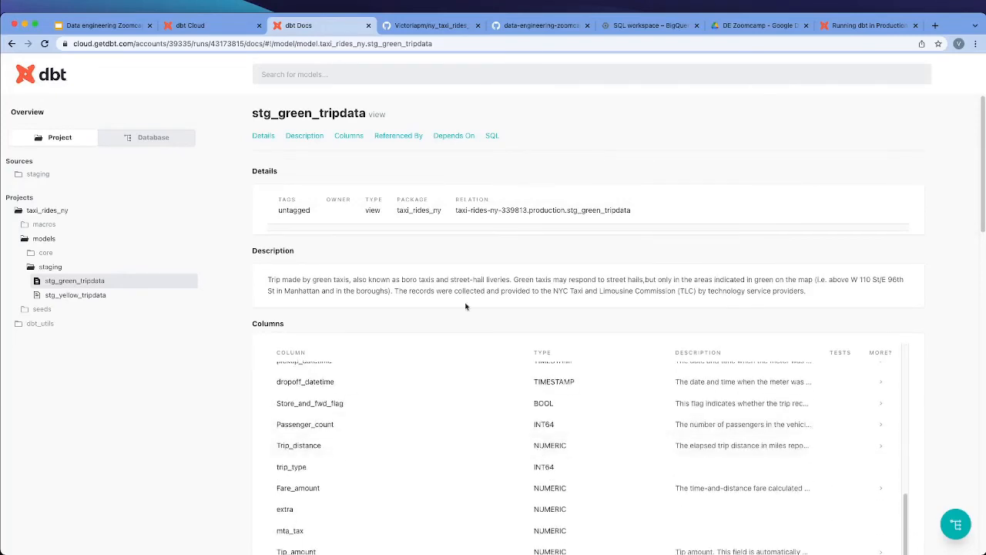
# Check which models and tests reference stg_green_tripdata and which nodes and macros it depends on
pyautogui.scroll(-2, 332, 430)
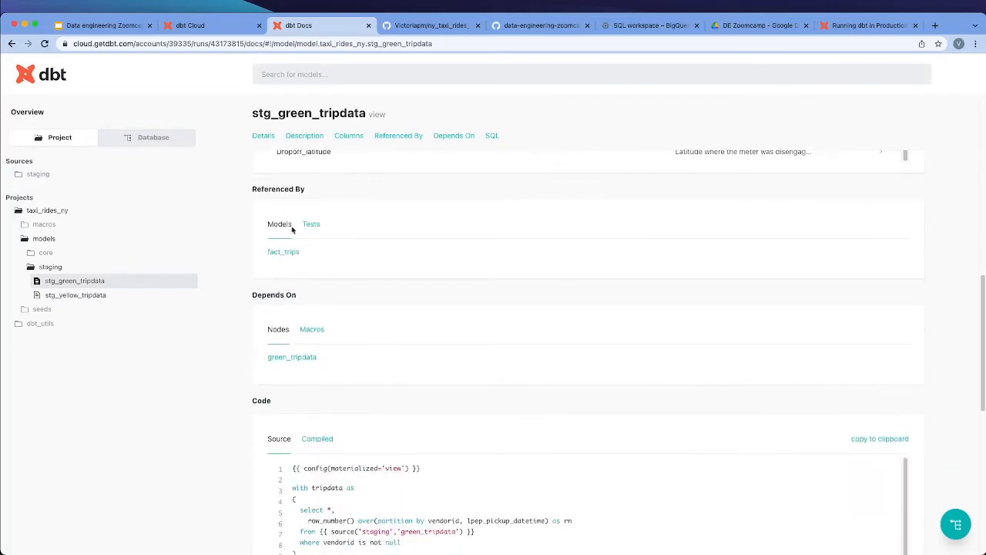
pyautogui.click(312, 227)
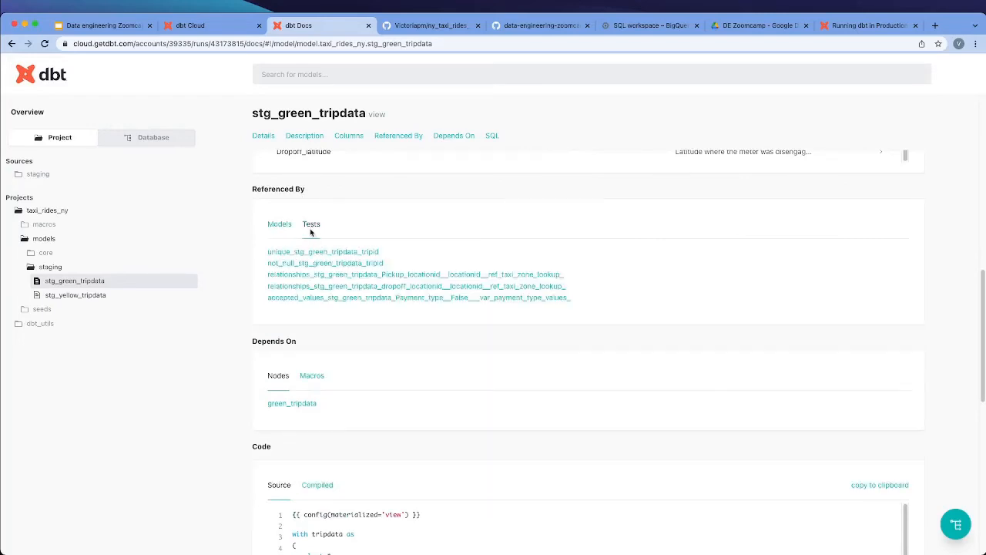
pyautogui.click(284, 229)
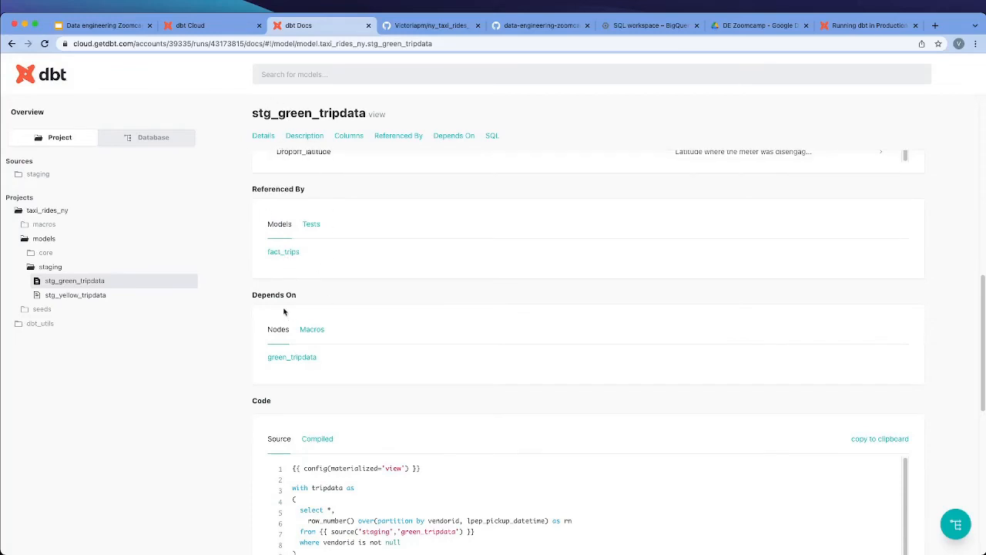
pyautogui.scroll(-2, 283, 350)
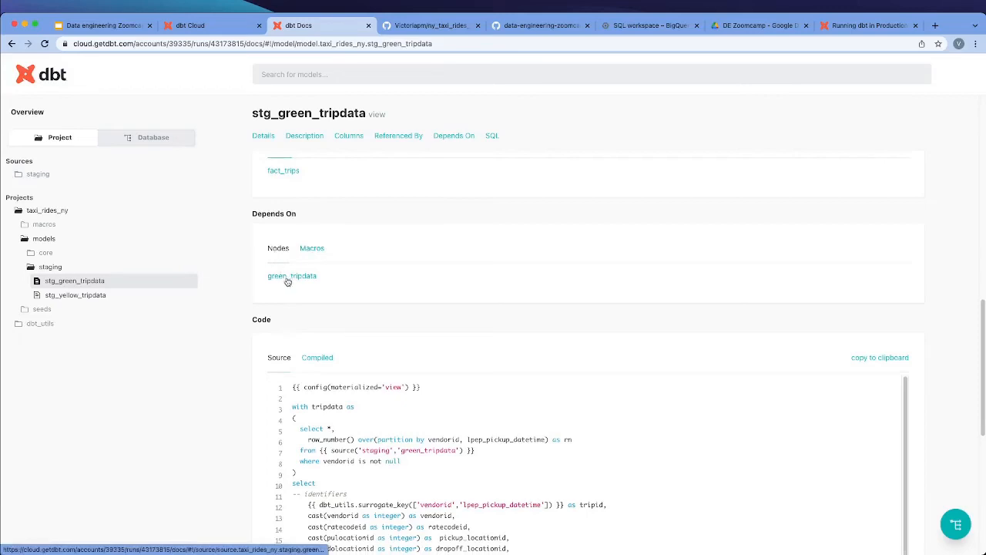
pyautogui.click(313, 249)
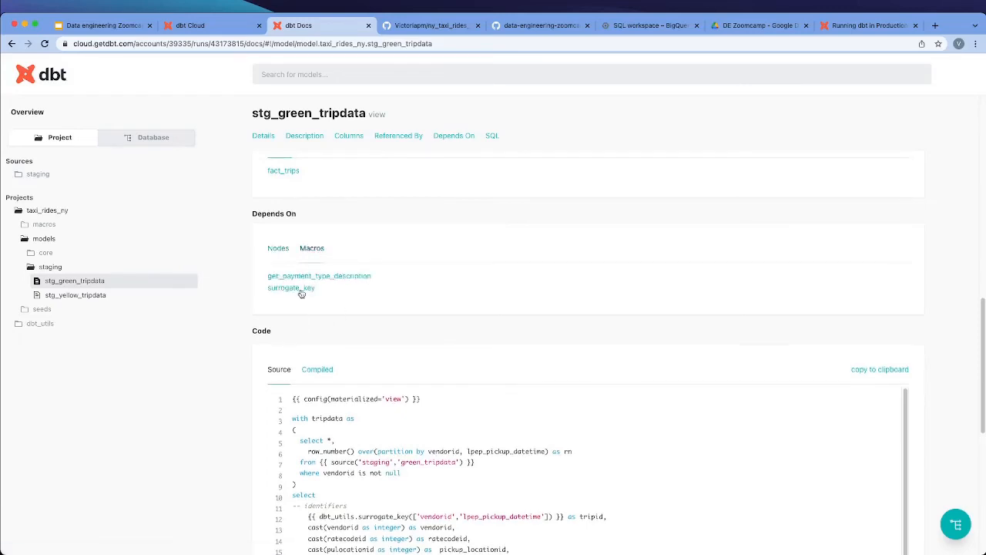
# Compare the source and compiled SQL of stg_green_tripdata, highlighting the resolved green_tripdata table in the compiled from clause
pyautogui.scroll(-10, 347, 355)
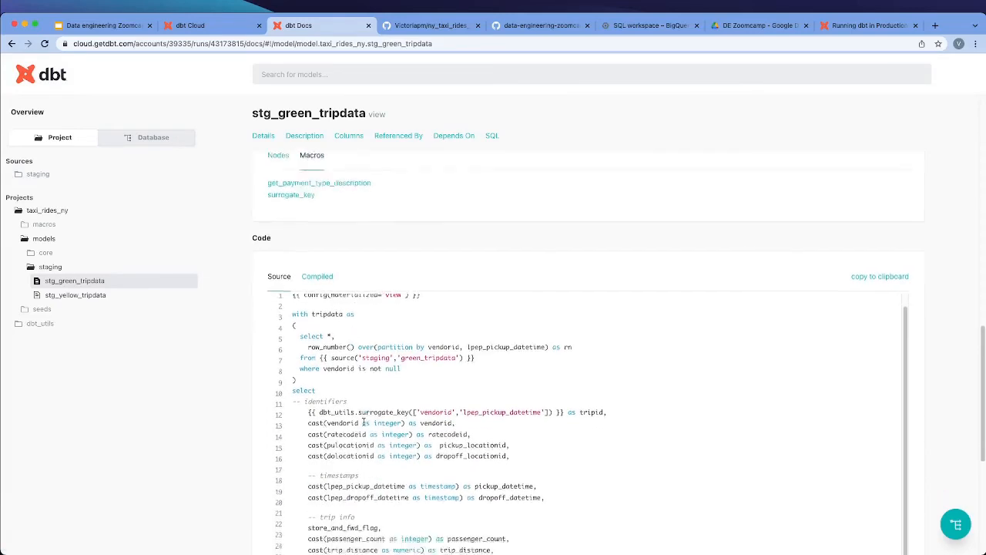
pyautogui.scroll(10, 322, 325)
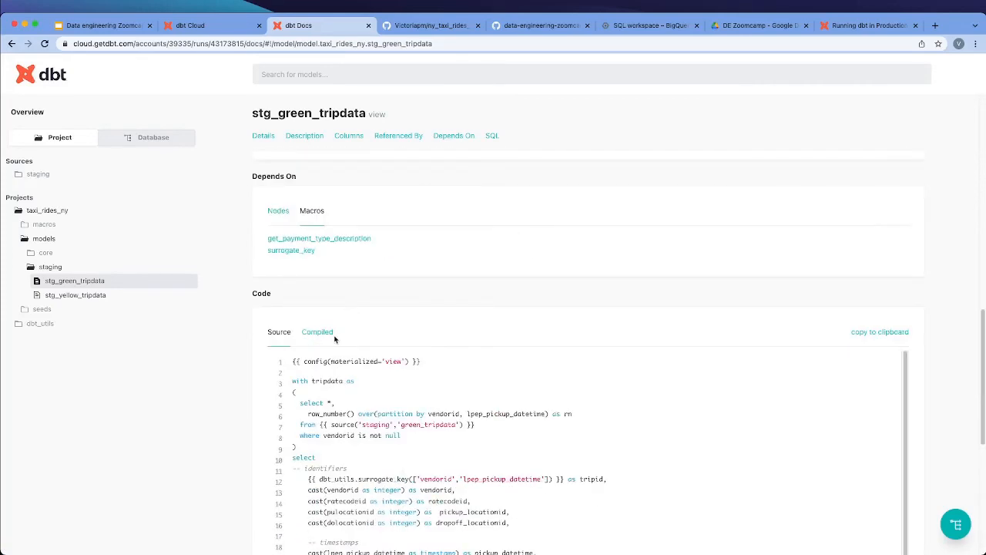
pyautogui.click(324, 332)
pyautogui.scroll(-1, 384, 414)
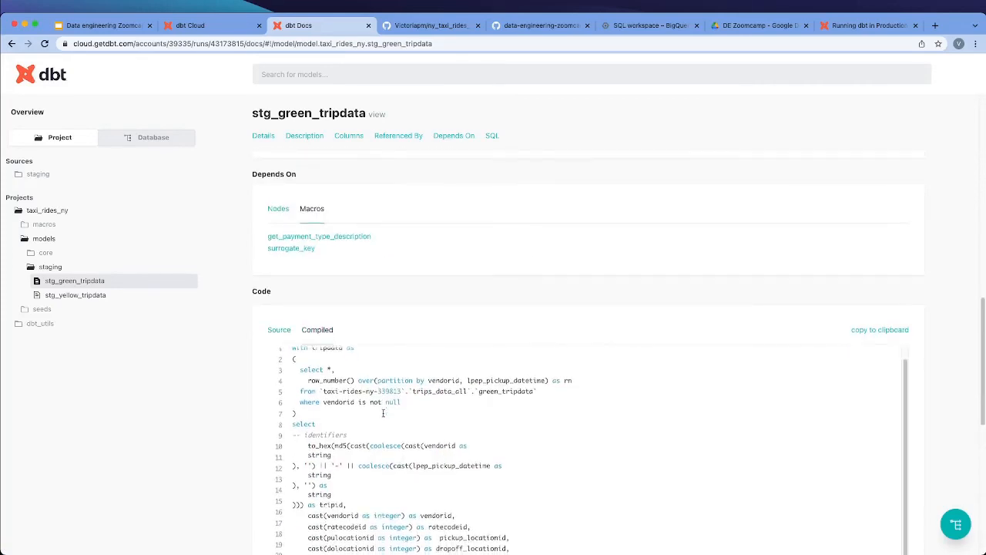
pyautogui.scroll(-1, 383, 415)
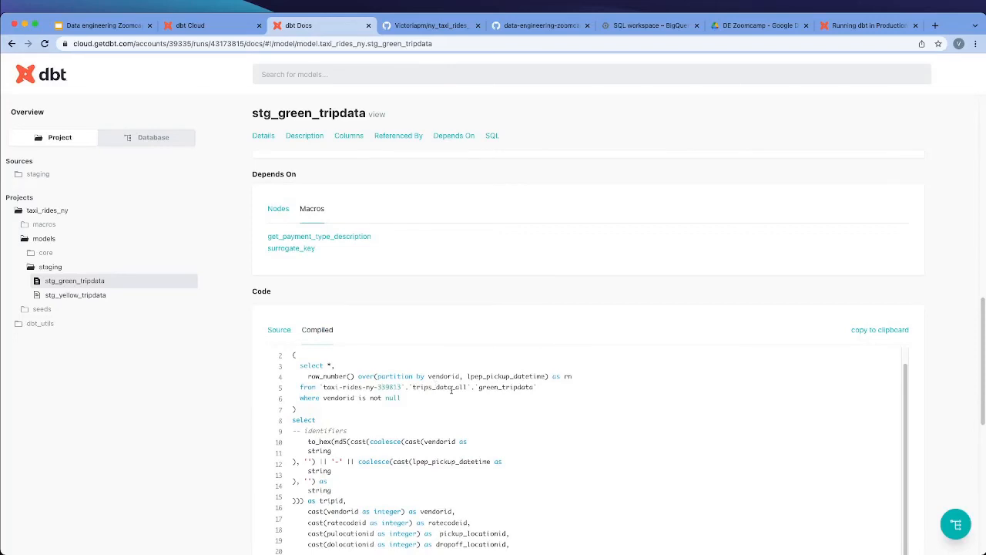
pyautogui.scroll(-1, 425, 410)
pyautogui.moveTo(316, 355); pyautogui.dragTo(559, 359)
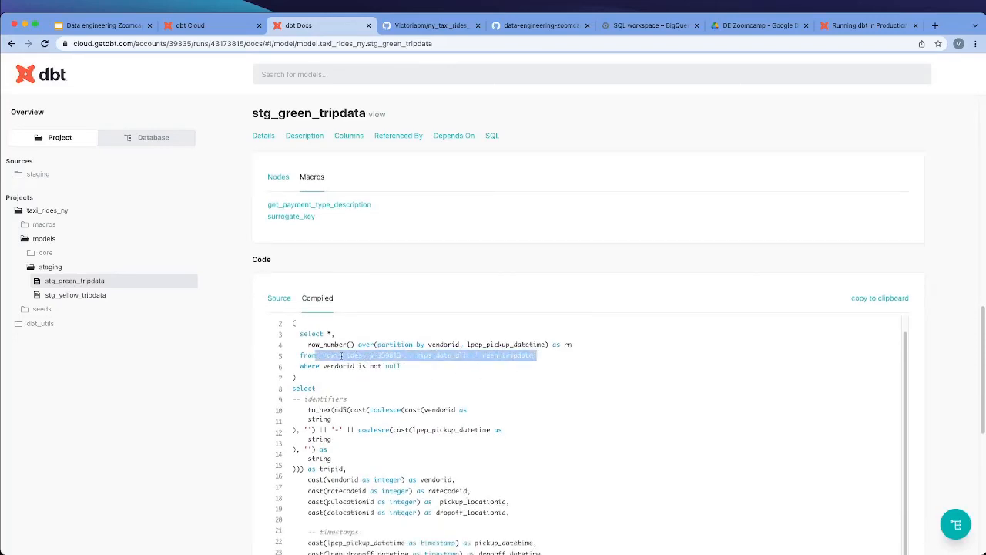
pyautogui.scroll(1, 465, 362)
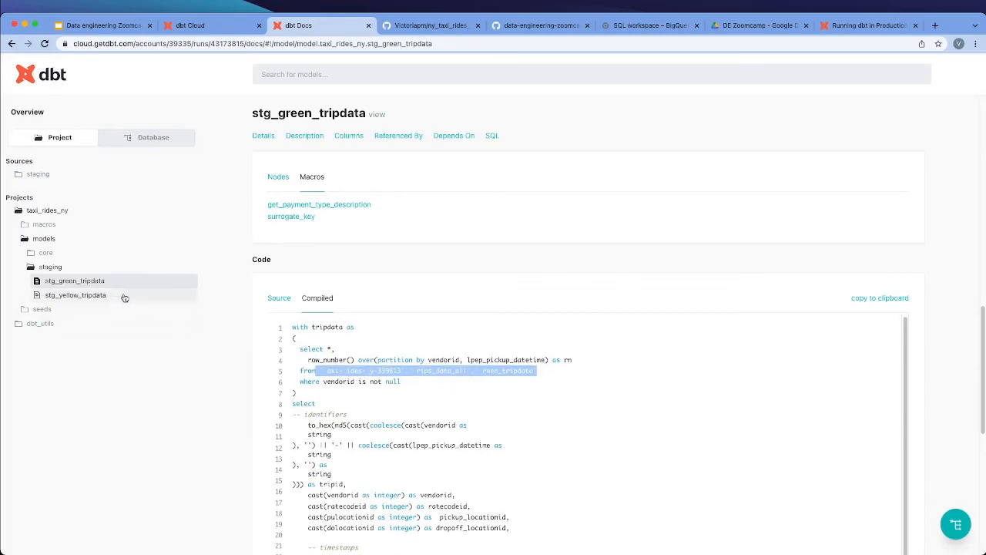
# Inspect the core model fact_trips down to its dependencies and compiled SQL, highlighting the production schema in the stg_green_tripdata reference
pyautogui.click(31, 253)
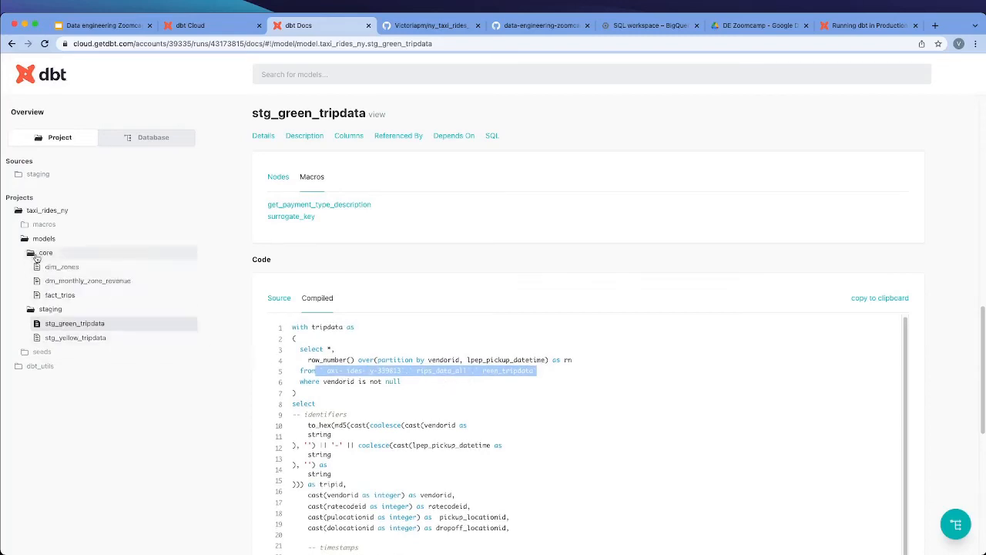
pyautogui.click(70, 297)
pyautogui.scroll(-10, 399, 355)
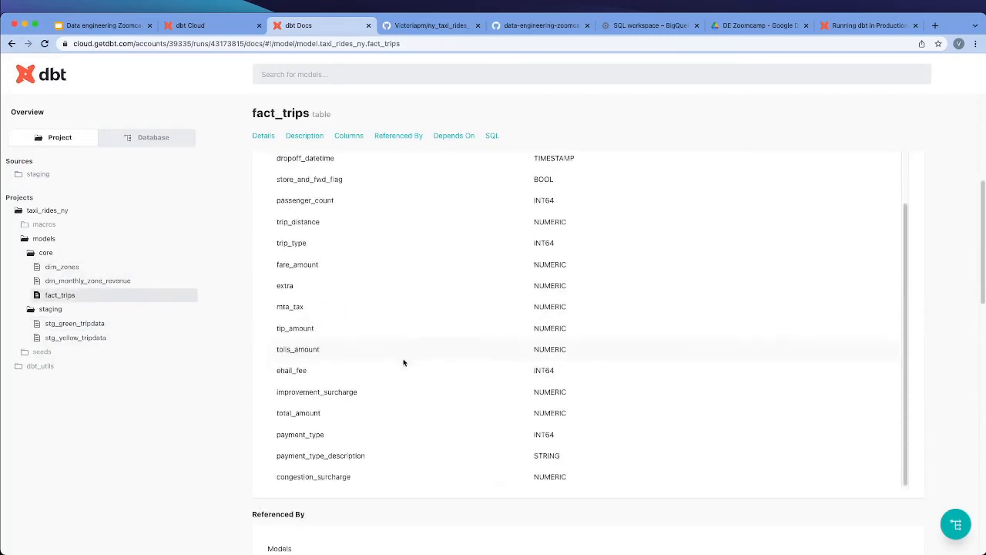
pyautogui.click(319, 445)
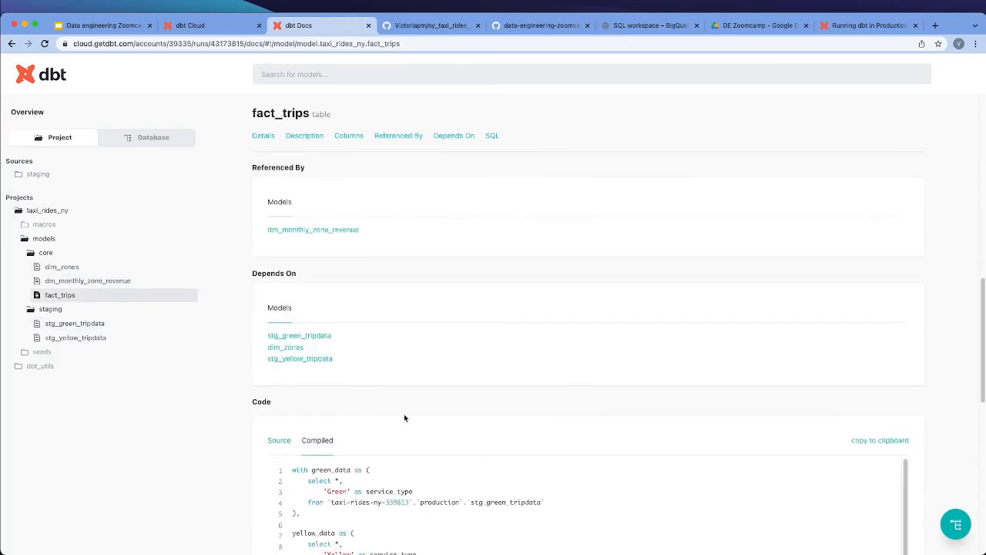
pyautogui.scroll(-1, 406, 419)
pyautogui.doubleClick(439, 456)
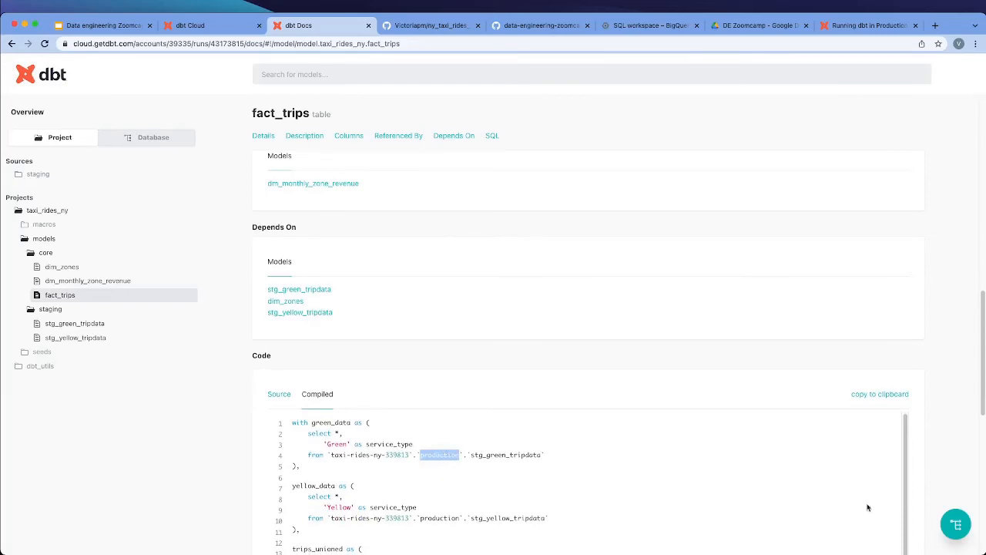
# Explore the lineage graph of fact_trips by narrowing the selection to fact_trips+ and restoring it to +fact_trips+, and close the graph
pyautogui.click(956, 524)
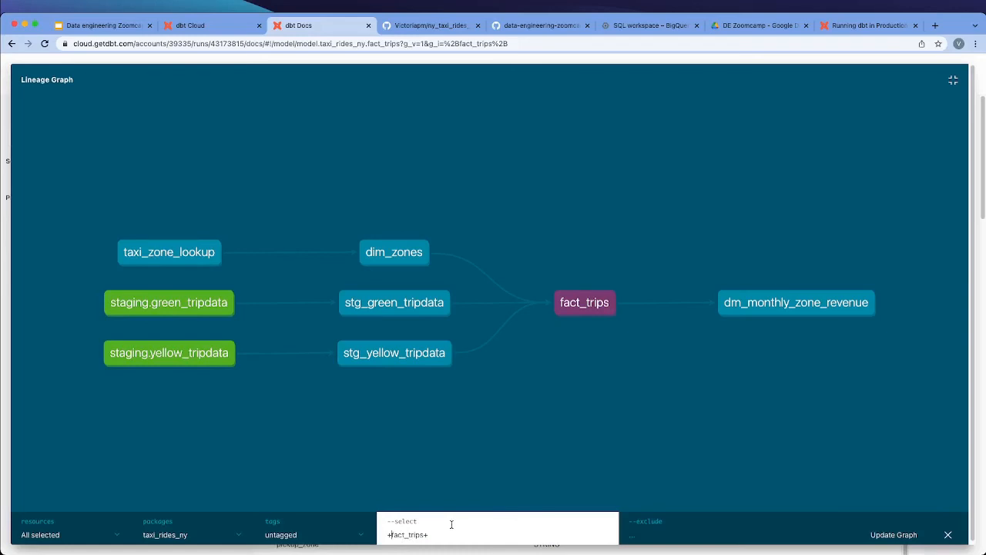
pyautogui.press('BackSpace')
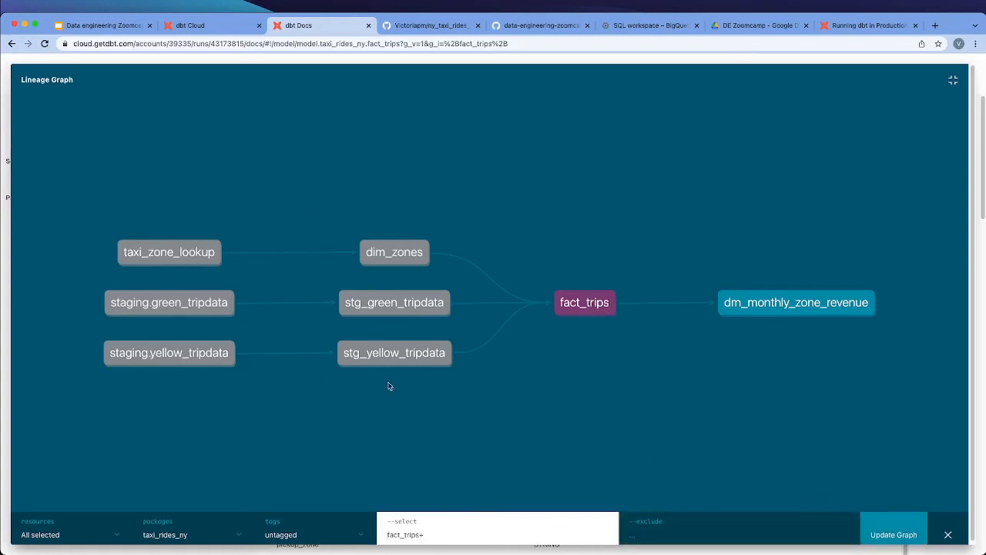
pyautogui.click(388, 534)
pyautogui.write('+')
pyautogui.press('Return')
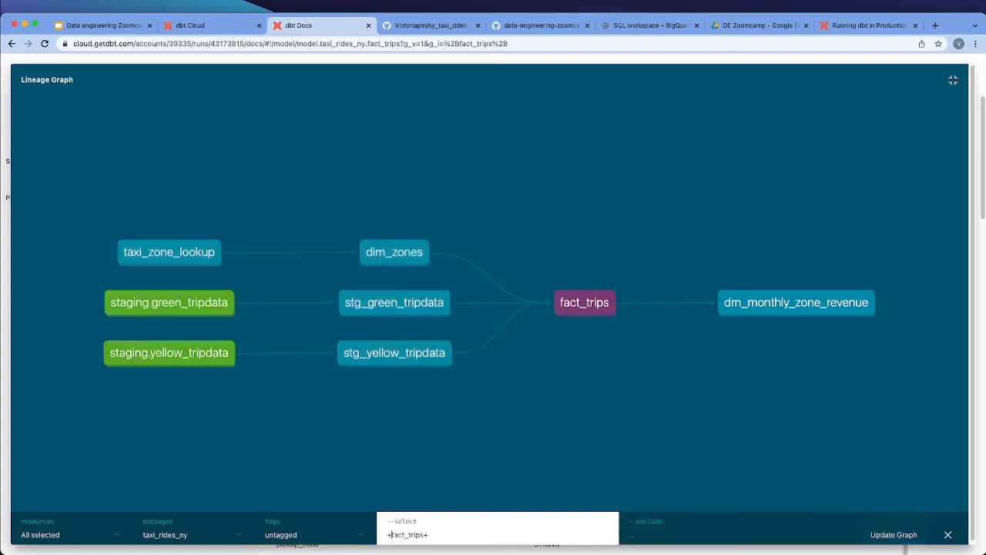
pyautogui.click(948, 534)
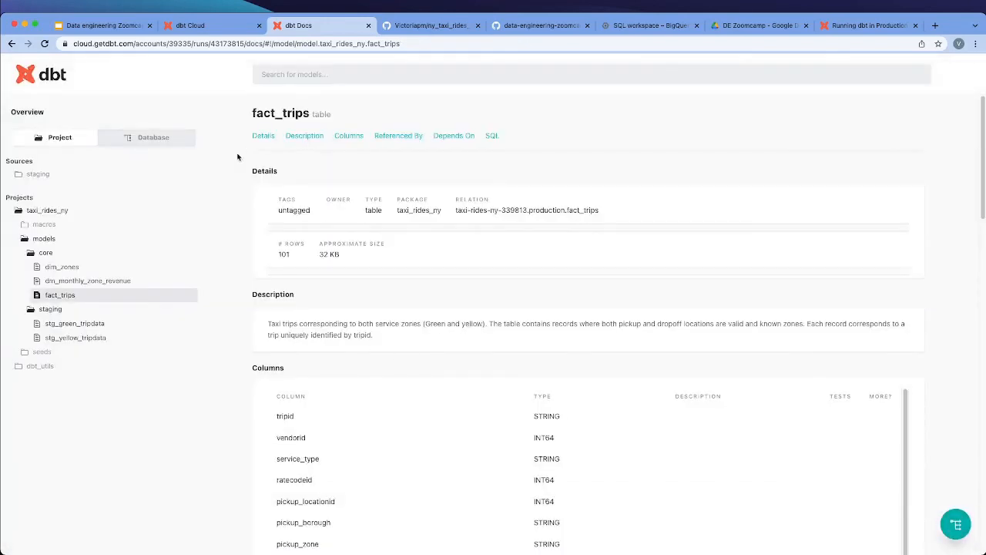
# Return to the dbt Cloud page and open the taxi_rides_ny_bq project from the account settings
pyautogui.click(205, 30)
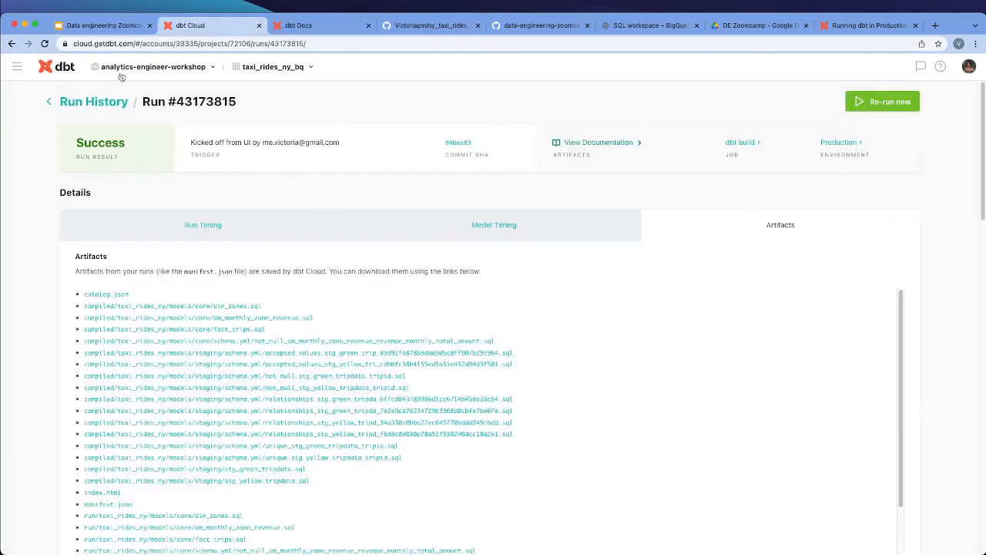
pyautogui.click(17, 67)
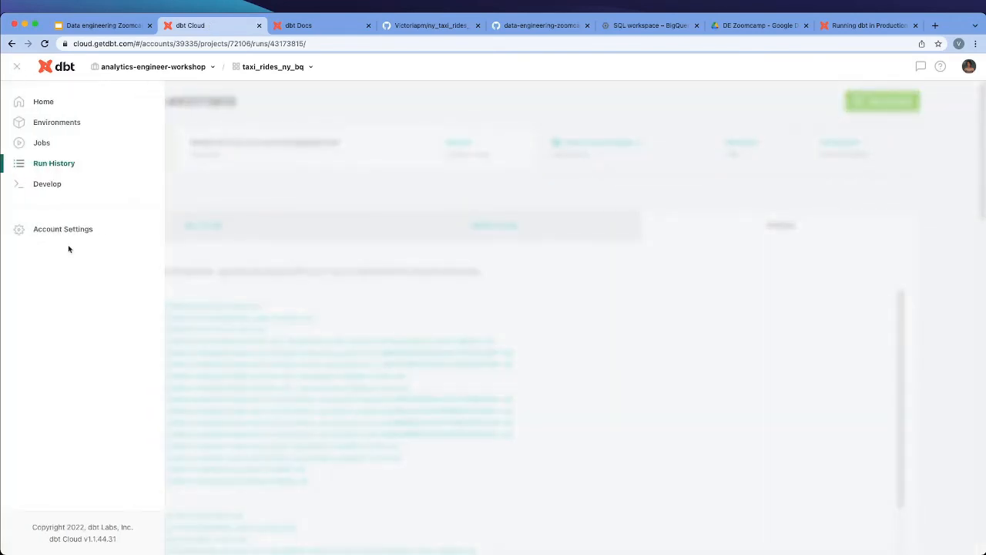
pyautogui.click(63, 231)
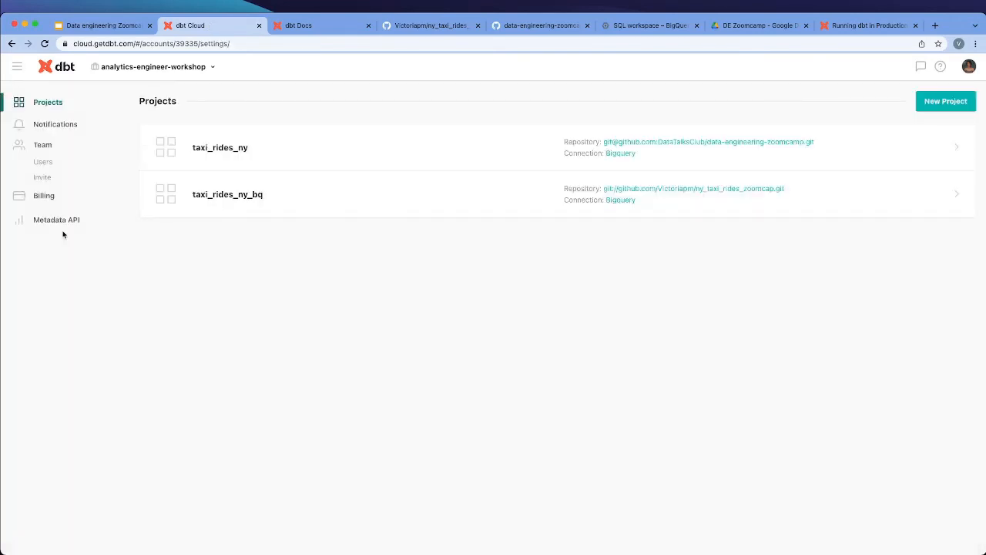
pyautogui.click(320, 210)
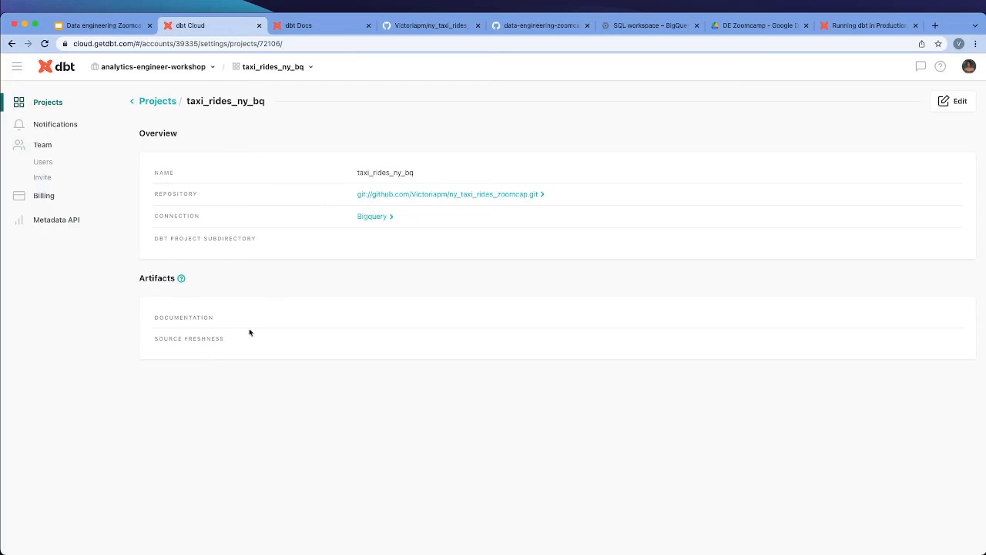
# Set the project's documentation artifact to dbt build (on Environment Production), check the source freshness choices without selecting one, and save
pyautogui.click(953, 104)
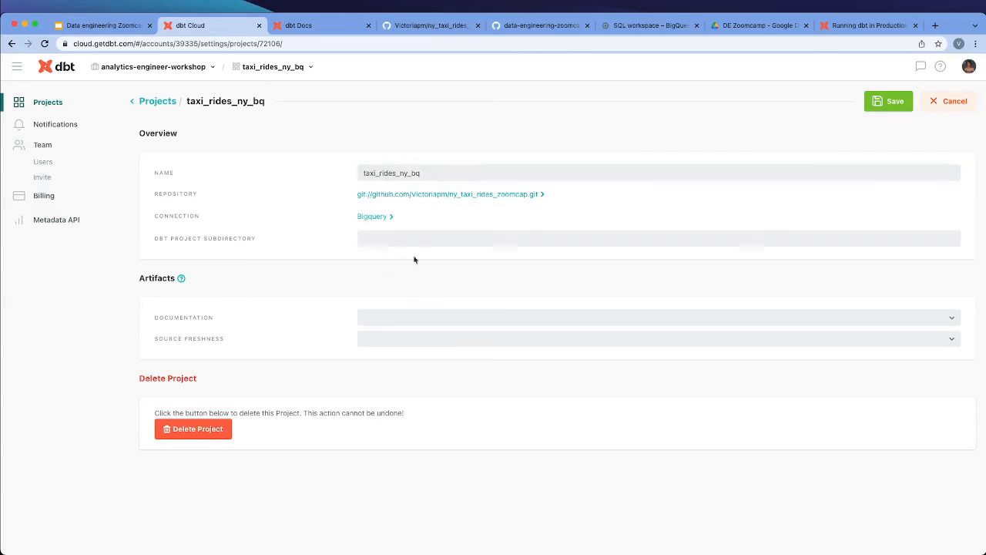
pyautogui.click(421, 320)
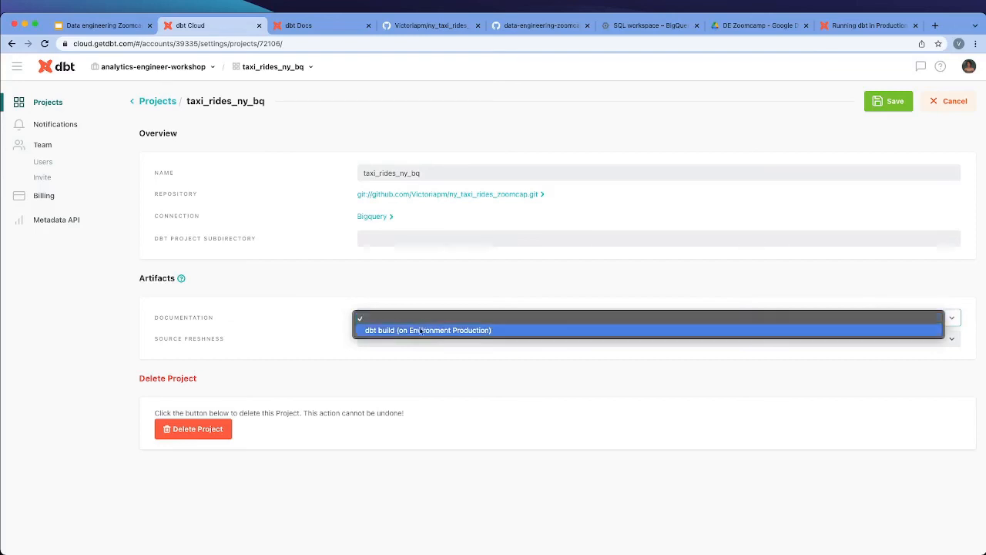
pyautogui.click(416, 333)
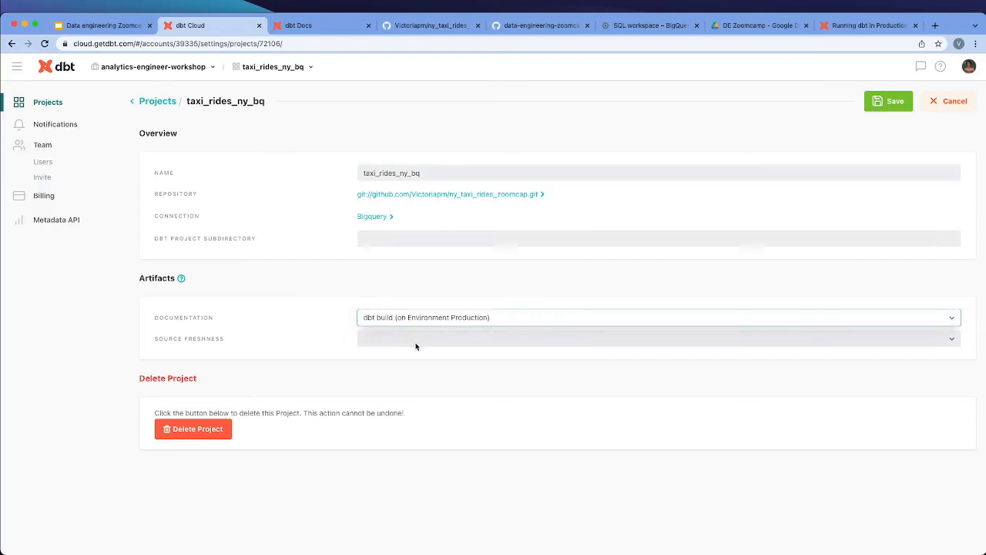
pyautogui.click(414, 343)
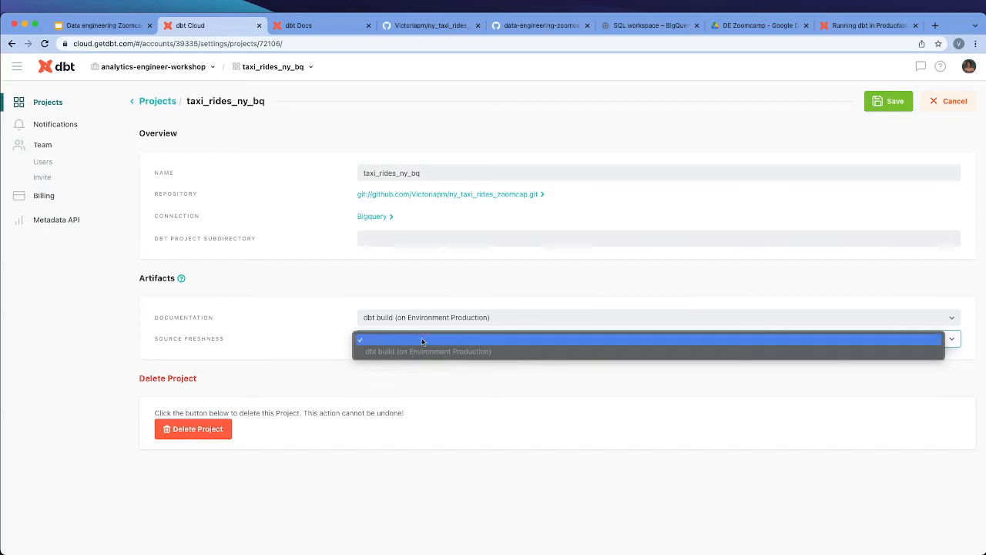
pyautogui.click(760, 283)
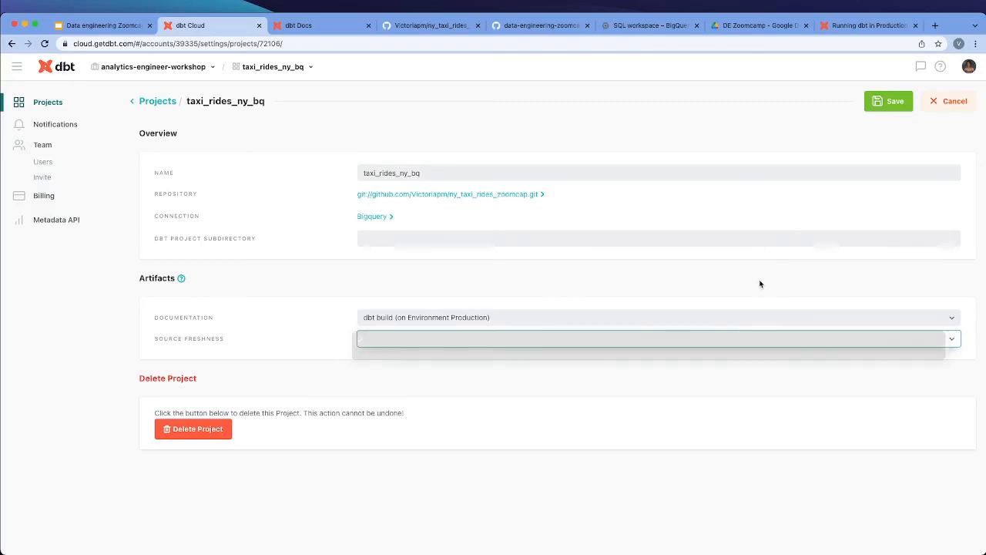
pyautogui.click(889, 108)
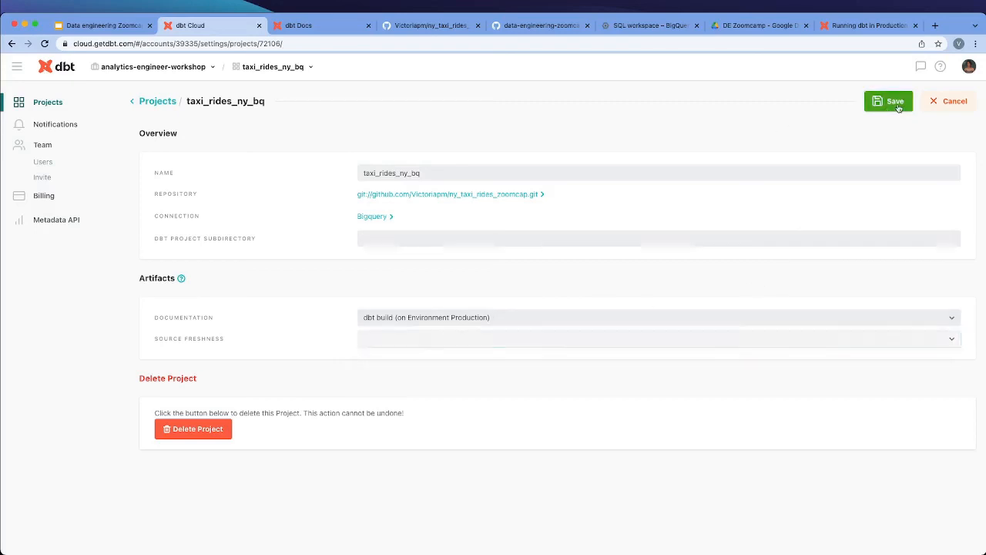
# Reload the project settings page and open the project's linked documentation from the main navigation
pyautogui.click(15, 68)
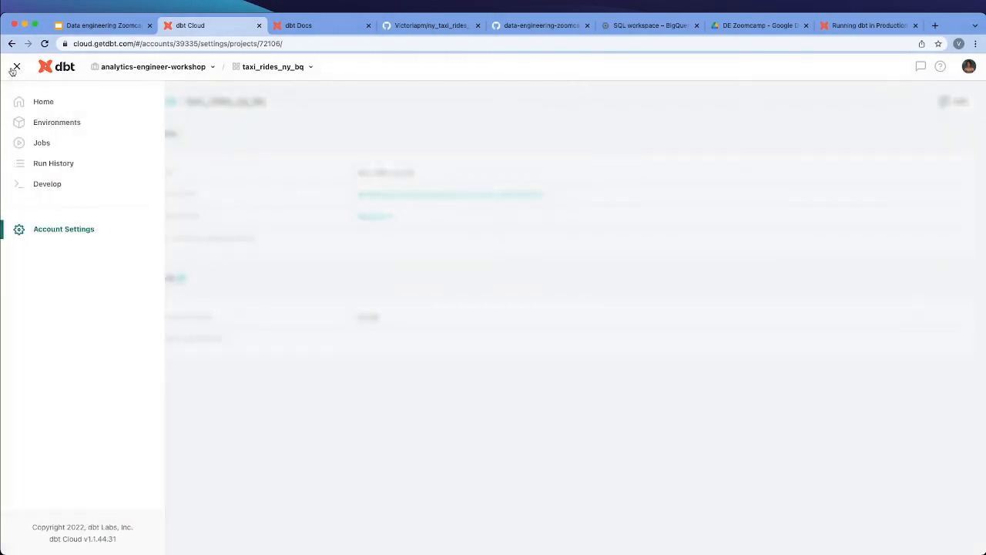
pyautogui.click(45, 43)
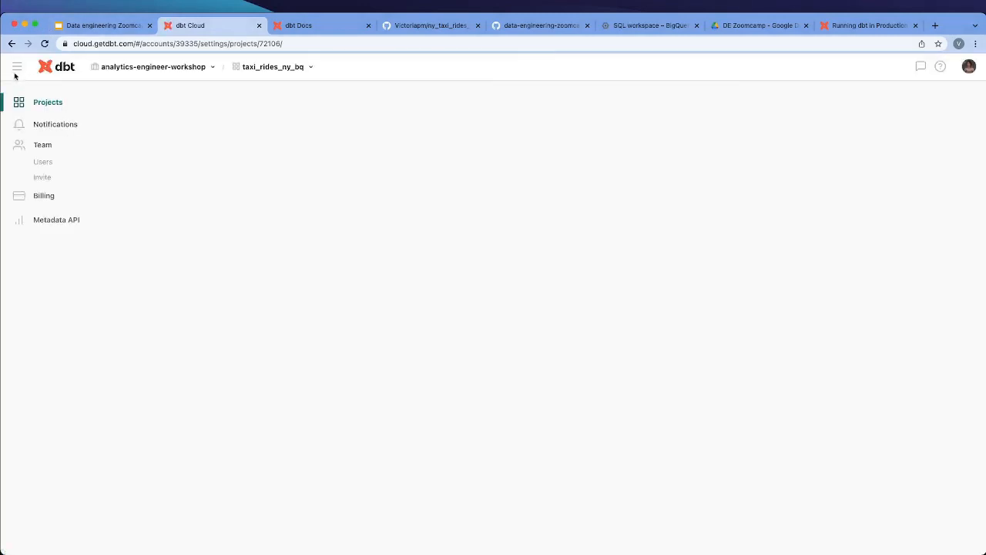
pyautogui.click(15, 67)
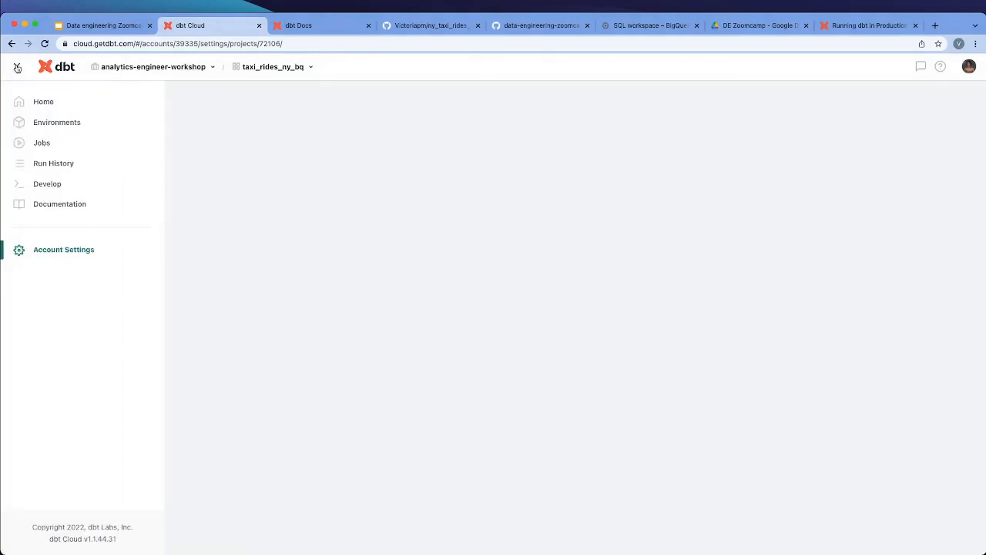
pyautogui.click(63, 205)
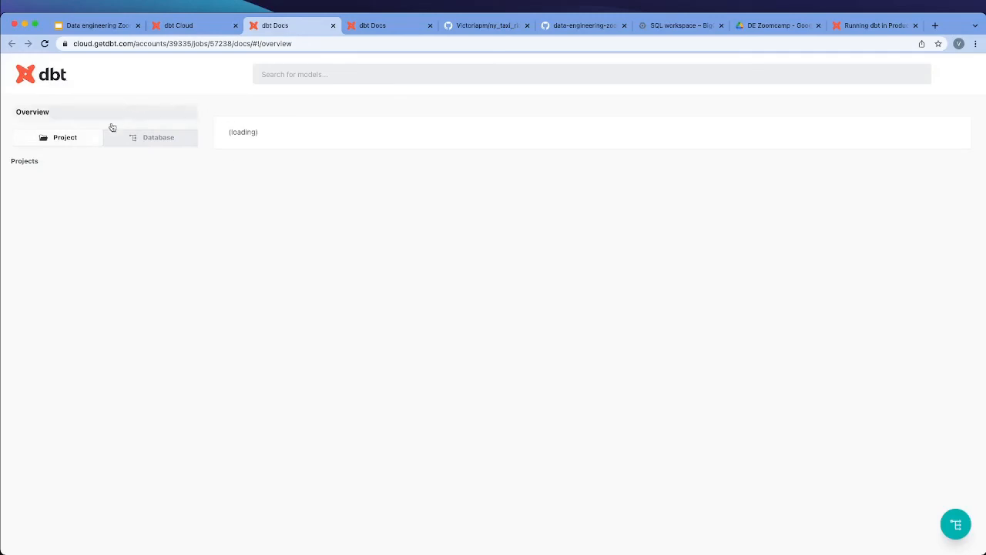
# Go back to the dbt Cloud page and open the home page of the taxi_rides_ny_bq project
pyautogui.click(211, 30)
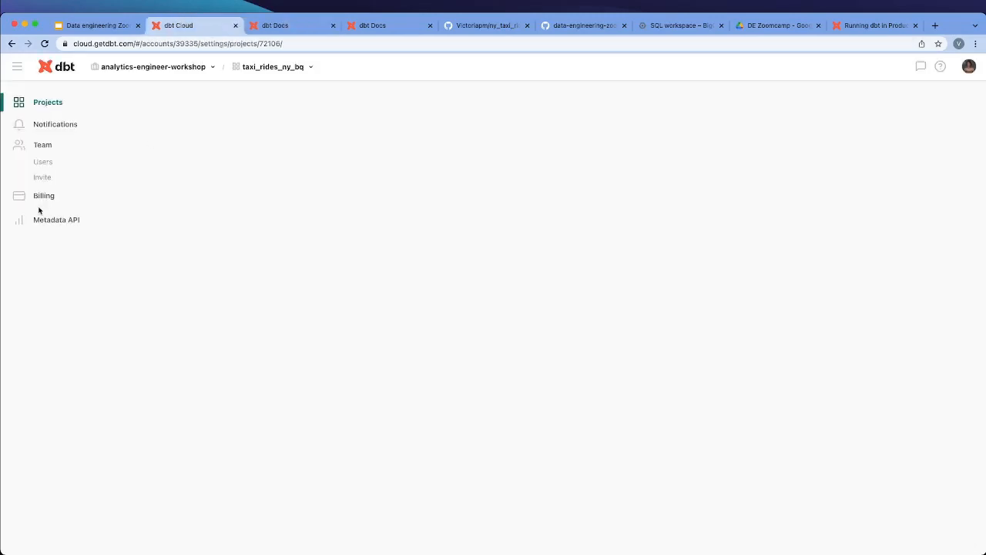
pyautogui.click(17, 69)
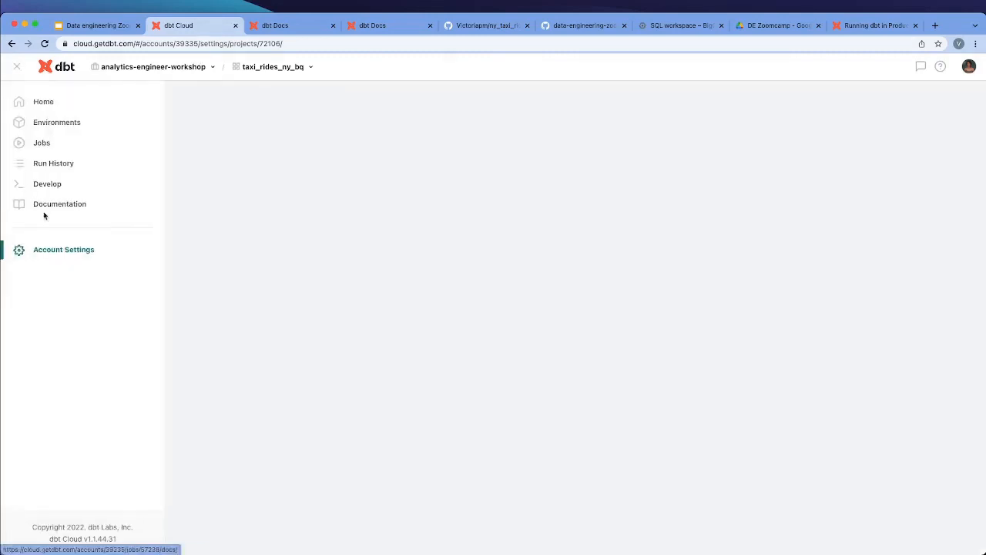
pyautogui.click(41, 101)
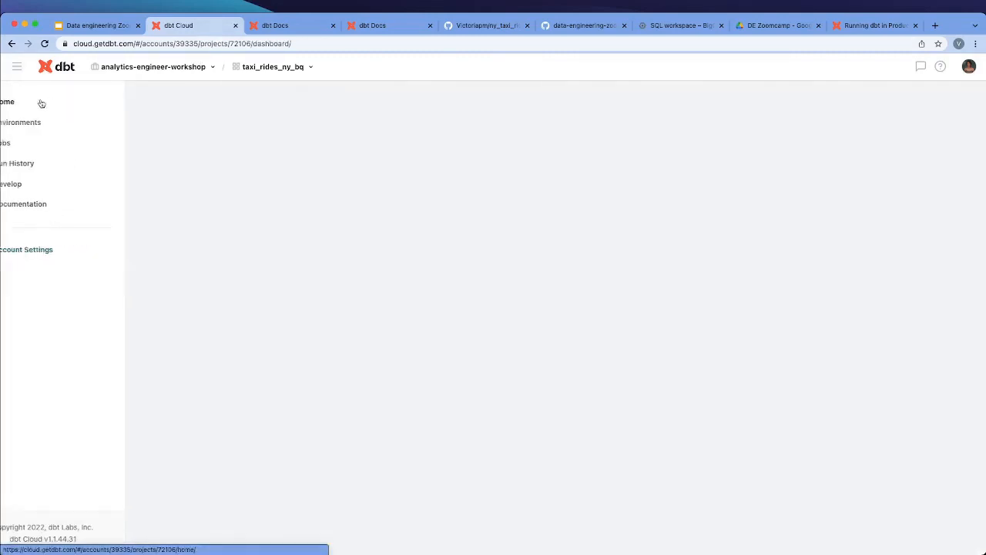